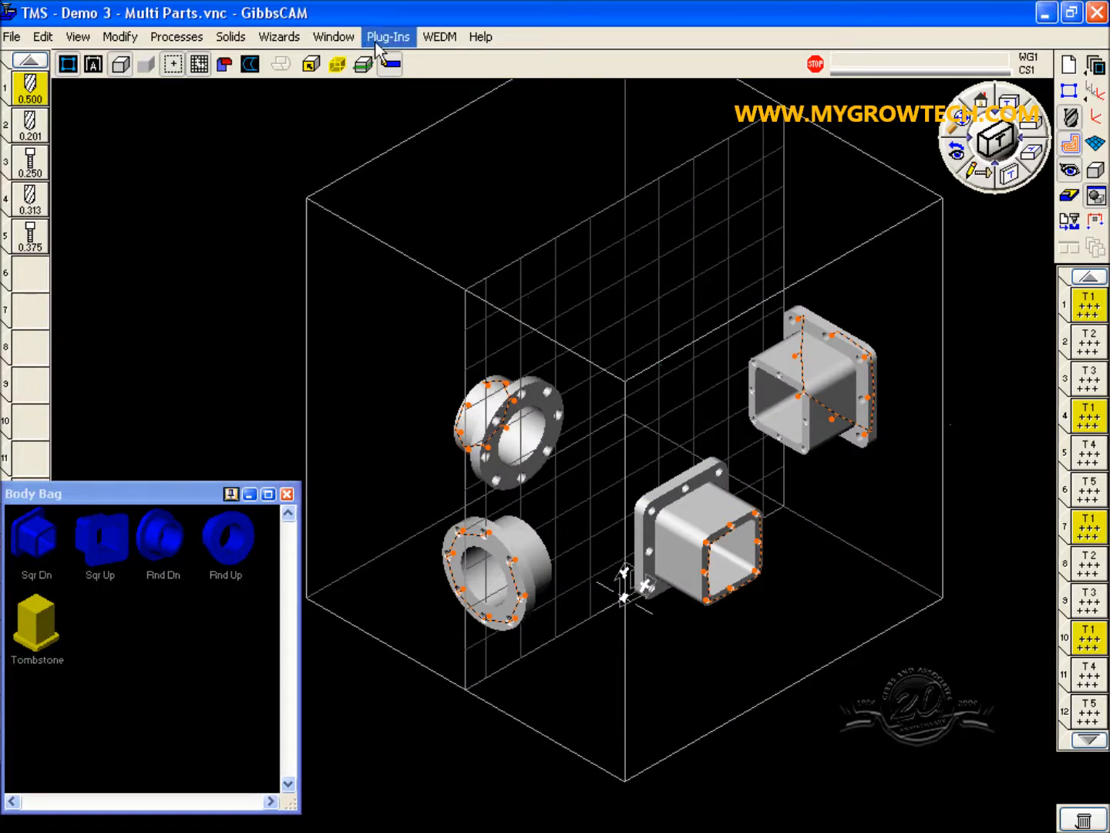
Step: Run the machine simulation and examine the tombstone setup and its parts up close
{"action": "left_click", "coordinate": [378, 45]}
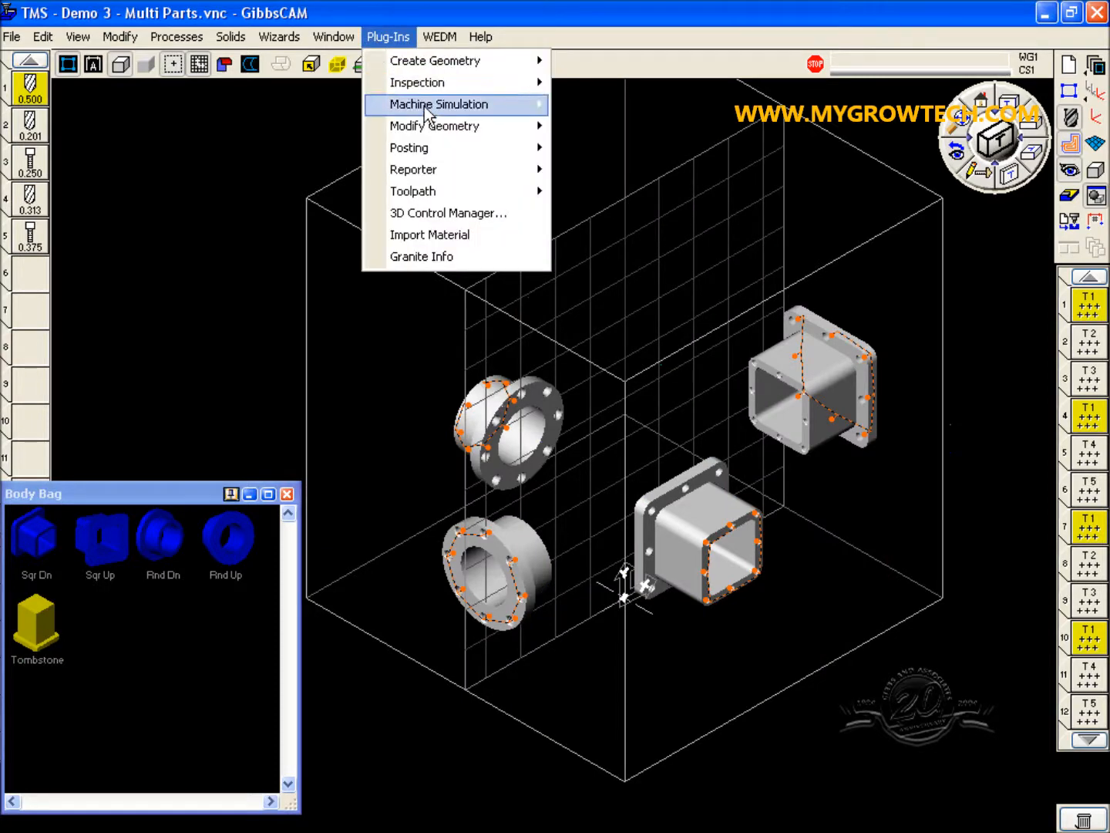
{"action": "mouse_move", "coordinate": [468, 107]}
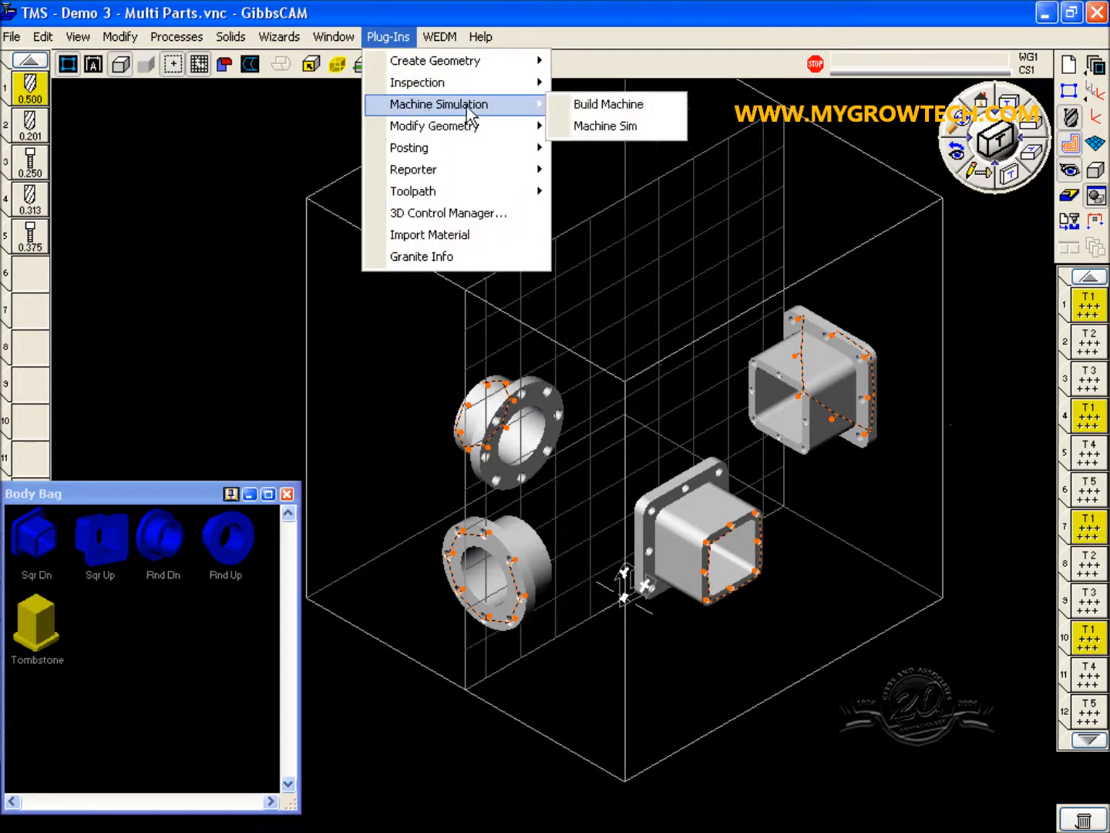
{"action": "left_click", "coordinate": [597, 126]}
{"action": "left_click", "coordinate": [964, 122]}
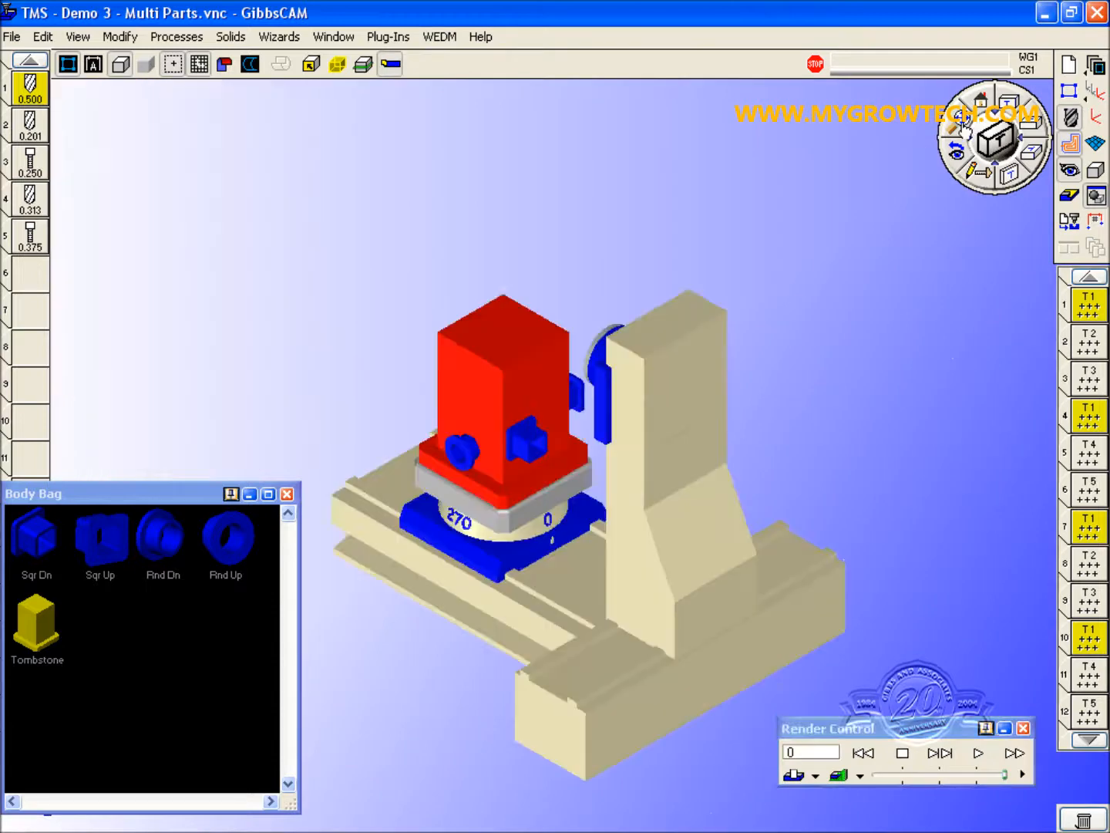
{"action": "middle_click_drag", "start_coordinate": [686, 537], "coordinate": [470, 437]}
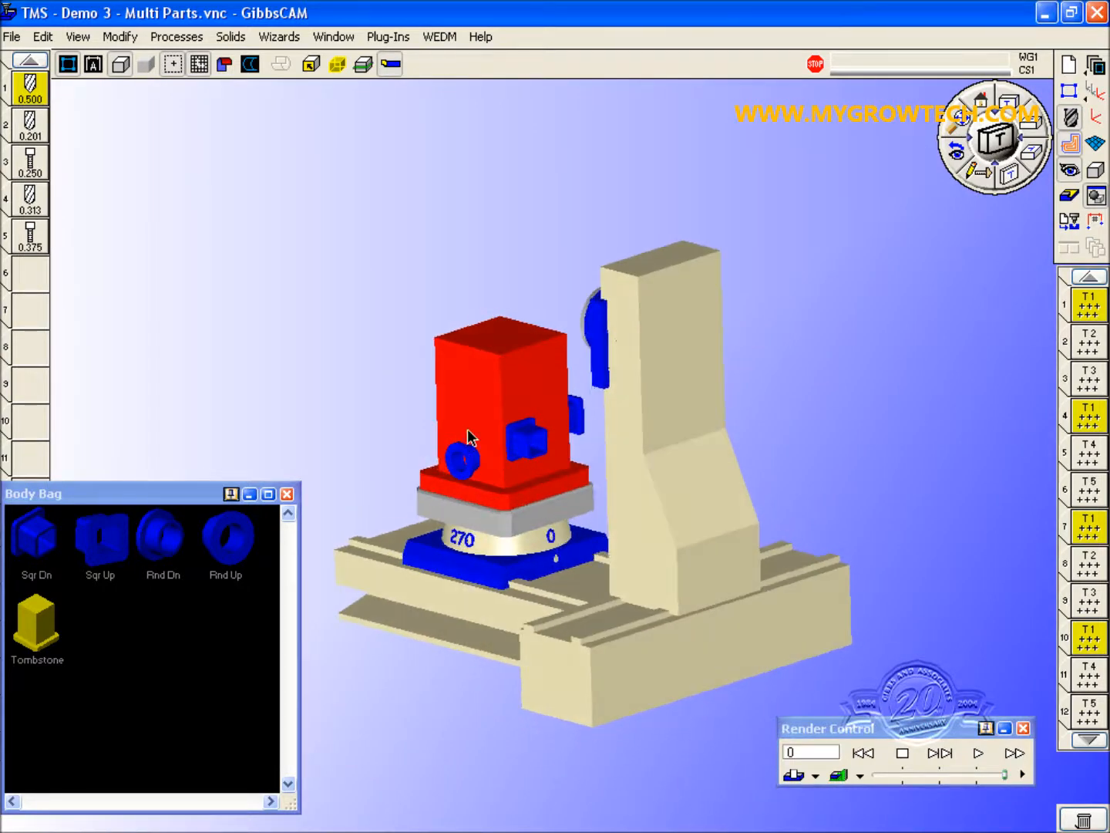
{"action": "middle_click_drag", "start_coordinate": [410, 536], "coordinate": [455, 413]}
{"action": "scroll", "coordinate": [547, 448], "scroll_direction": "up", "scroll_amount": 3}
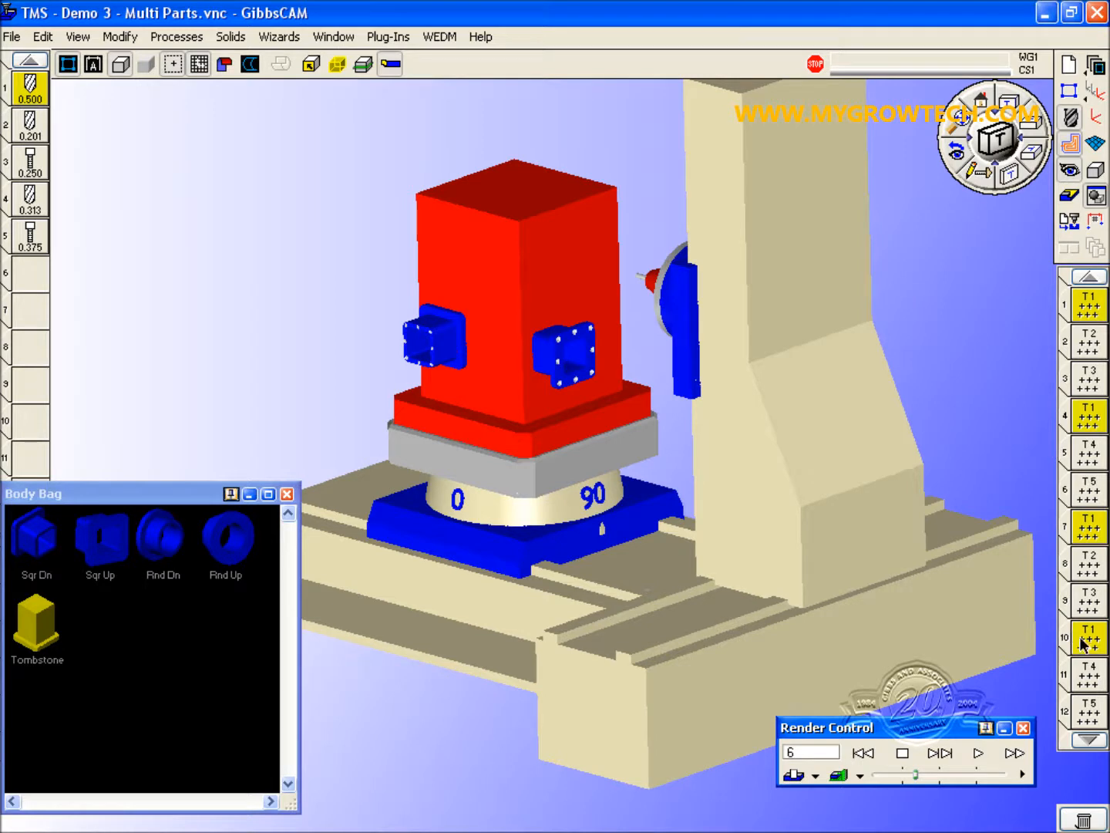
Step: Move the selected T1 operations to tile 1 so they are grouped together
{"action": "right_click", "coordinate": [1086, 302]}
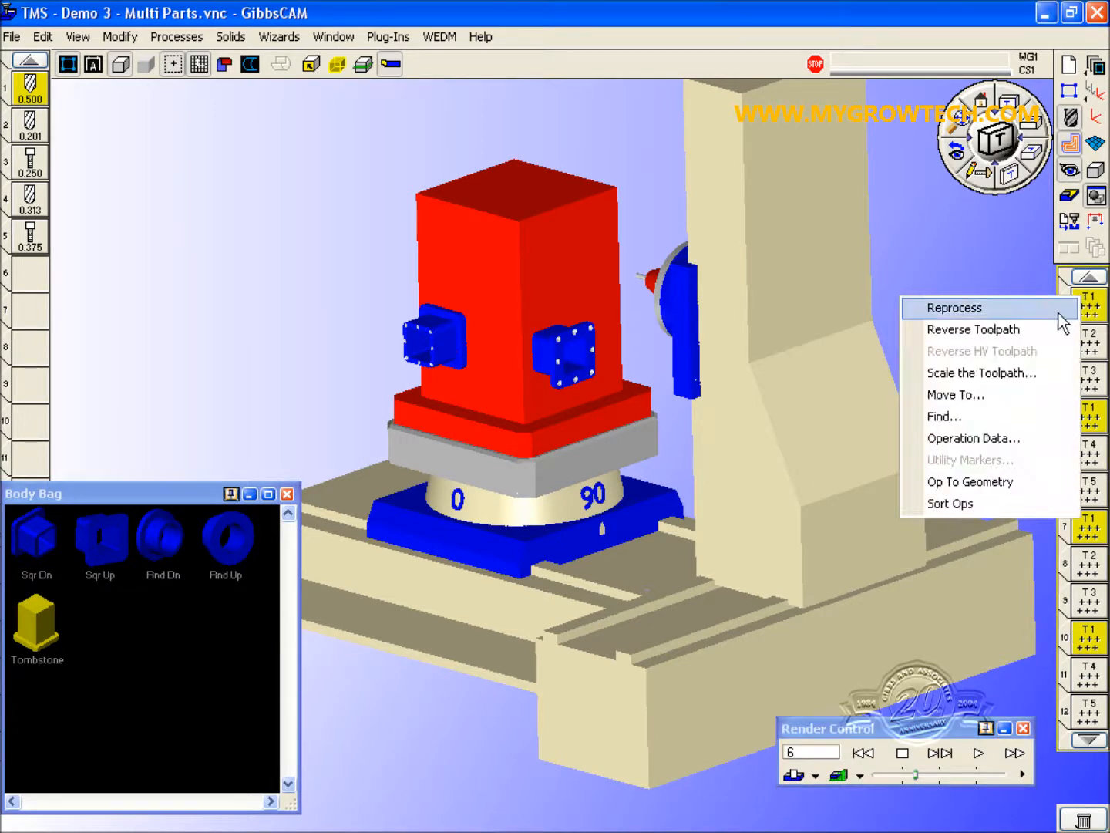
{"action": "left_click", "coordinate": [981, 397]}
{"action": "type", "text": "1"}
{"action": "left_click", "coordinate": [924, 304]}
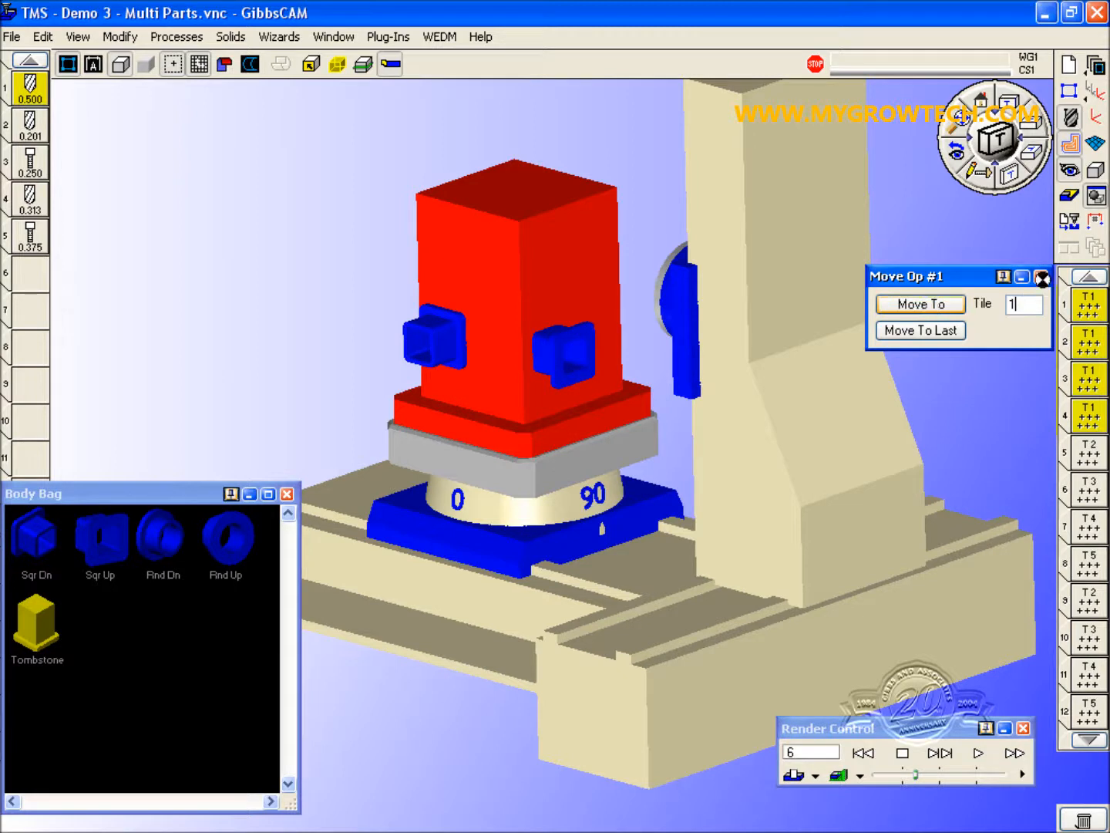
Step: Select both T2 operations and move them to tile 5, directly after the T1 group
{"action": "left_click", "coordinate": [1102, 453]}
{"action": "left_click", "coordinate": [1089, 601], "text": "ctrl"}
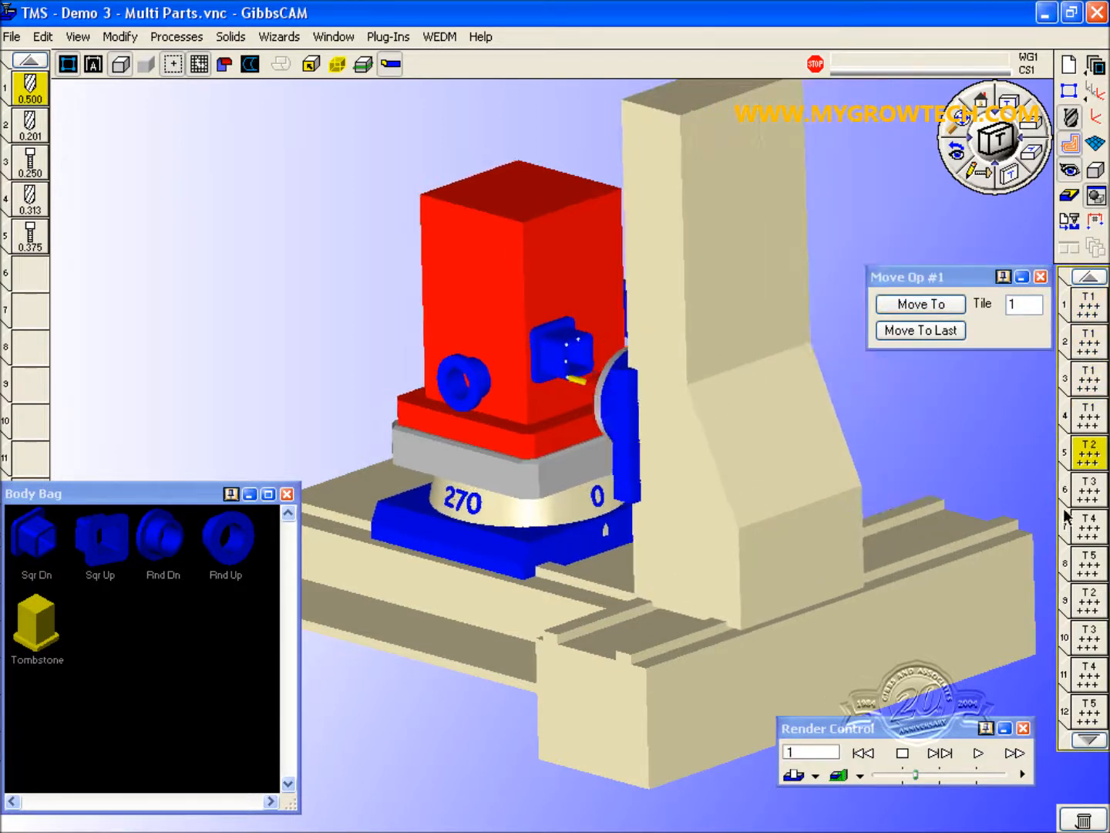
{"action": "right_click", "coordinate": [1082, 448]}
{"action": "left_click", "coordinate": [993, 545]}
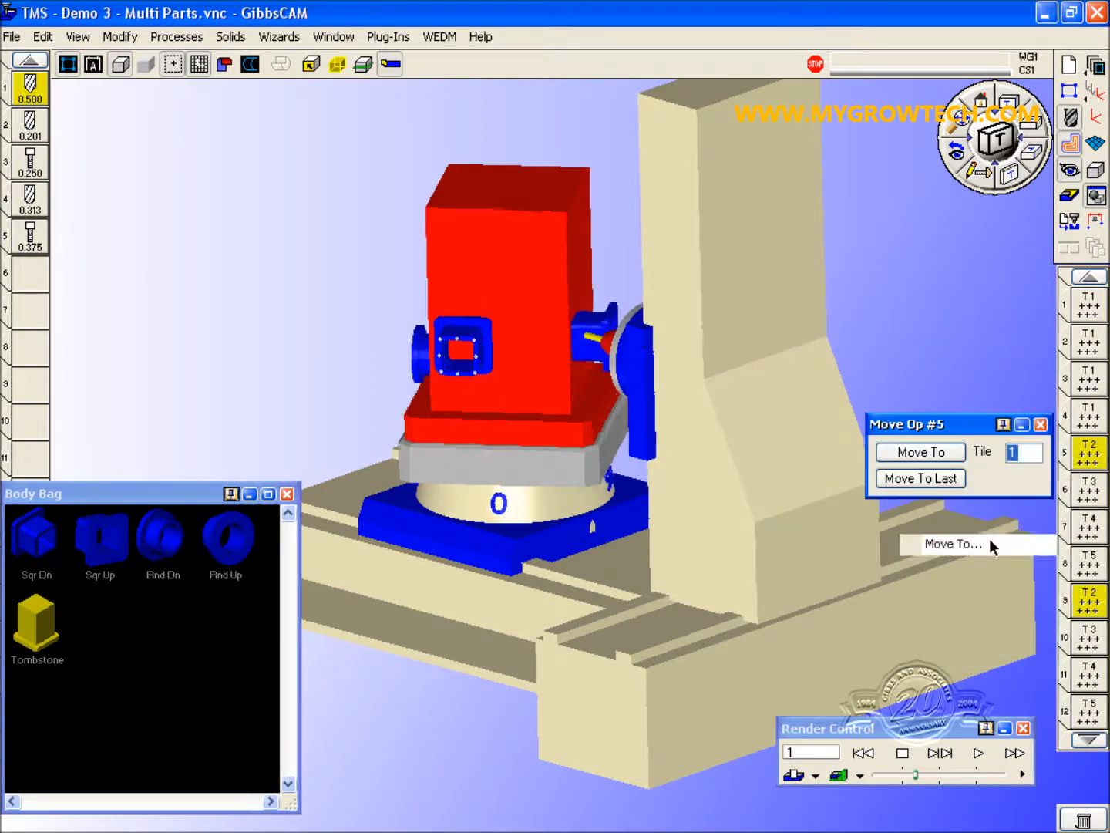
{"action": "left_click", "coordinate": [944, 451]}
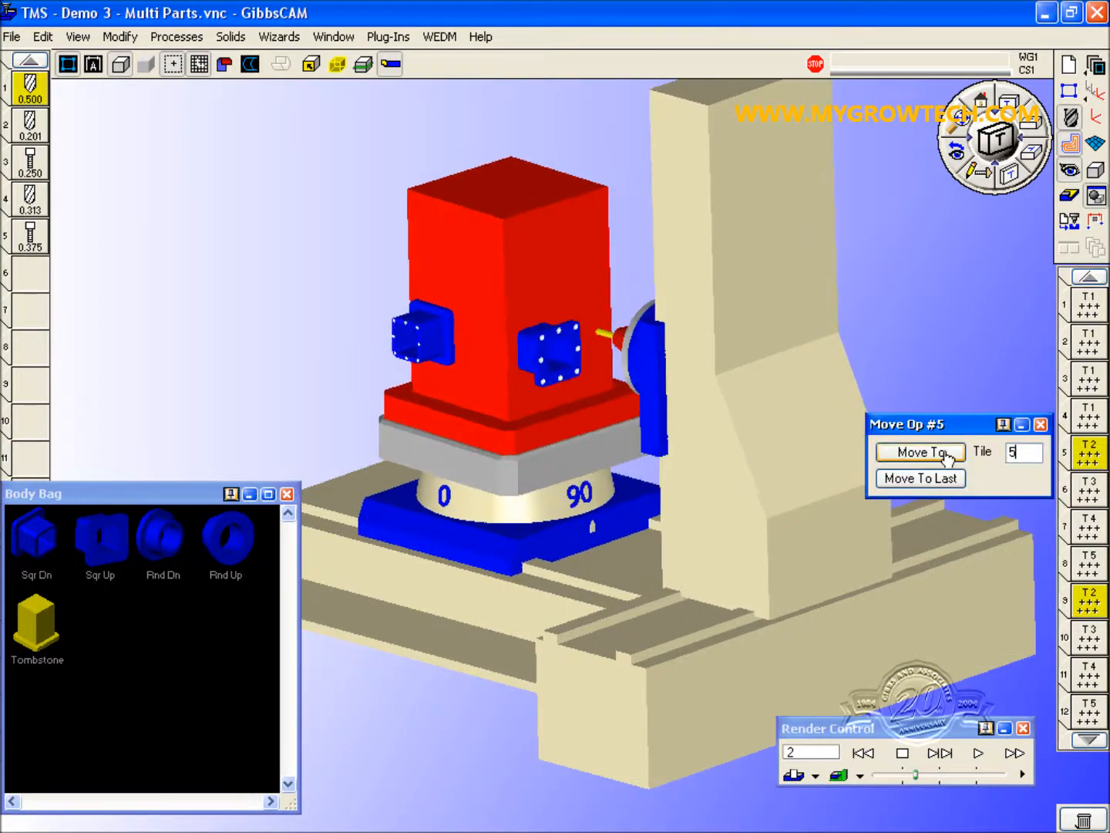
Step: Move both T3 operations to tile 7 and place the second T4 operation directly after the first
{"action": "left_click", "coordinate": [1088, 379]}
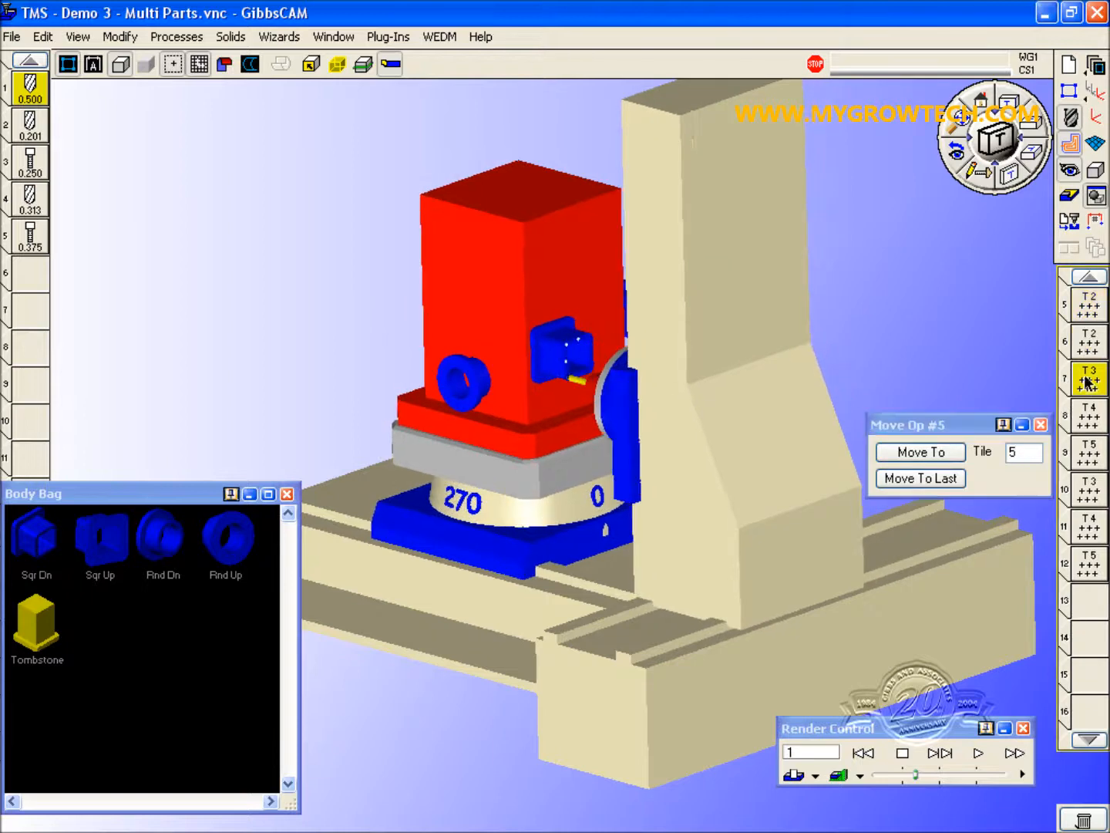
{"action": "left_click", "coordinate": [1092, 493]}
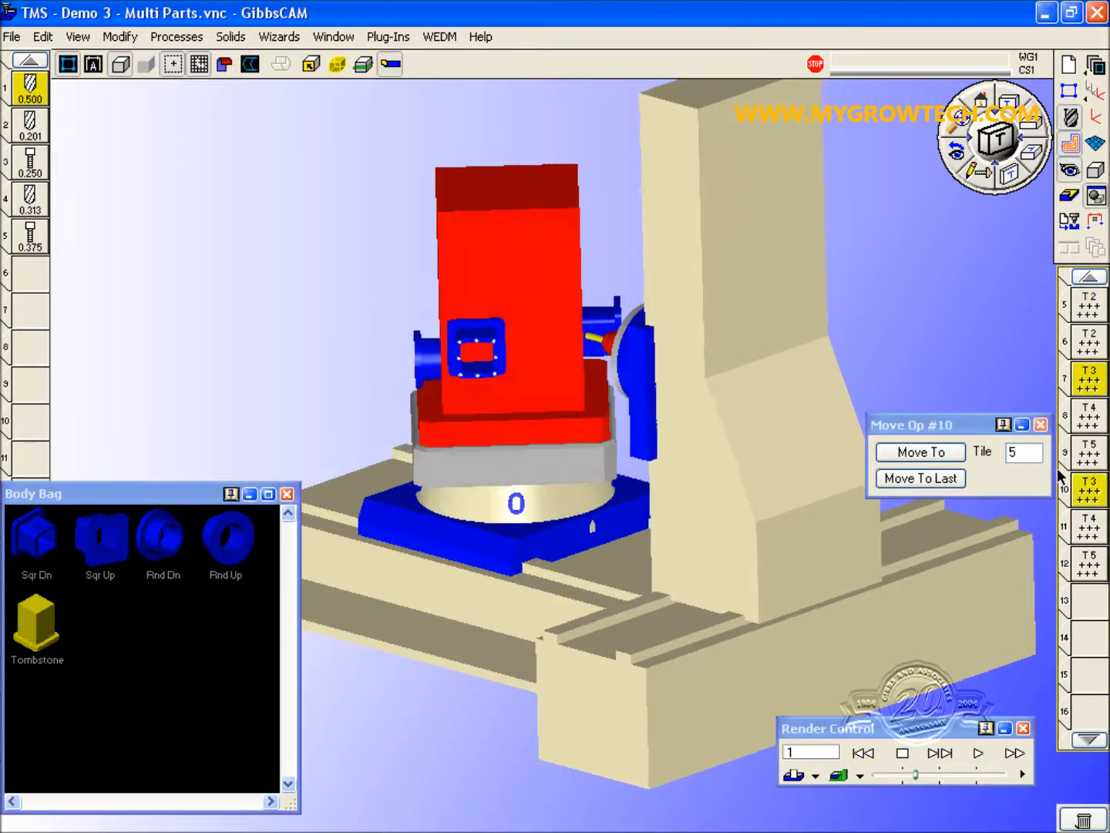
{"action": "double_click", "coordinate": [1030, 455]}
{"action": "type", "text": "7"}
{"action": "left_click", "coordinate": [942, 452]}
{"action": "left_click_drag", "start_coordinate": [1072, 446], "coordinate": [1068, 397]}
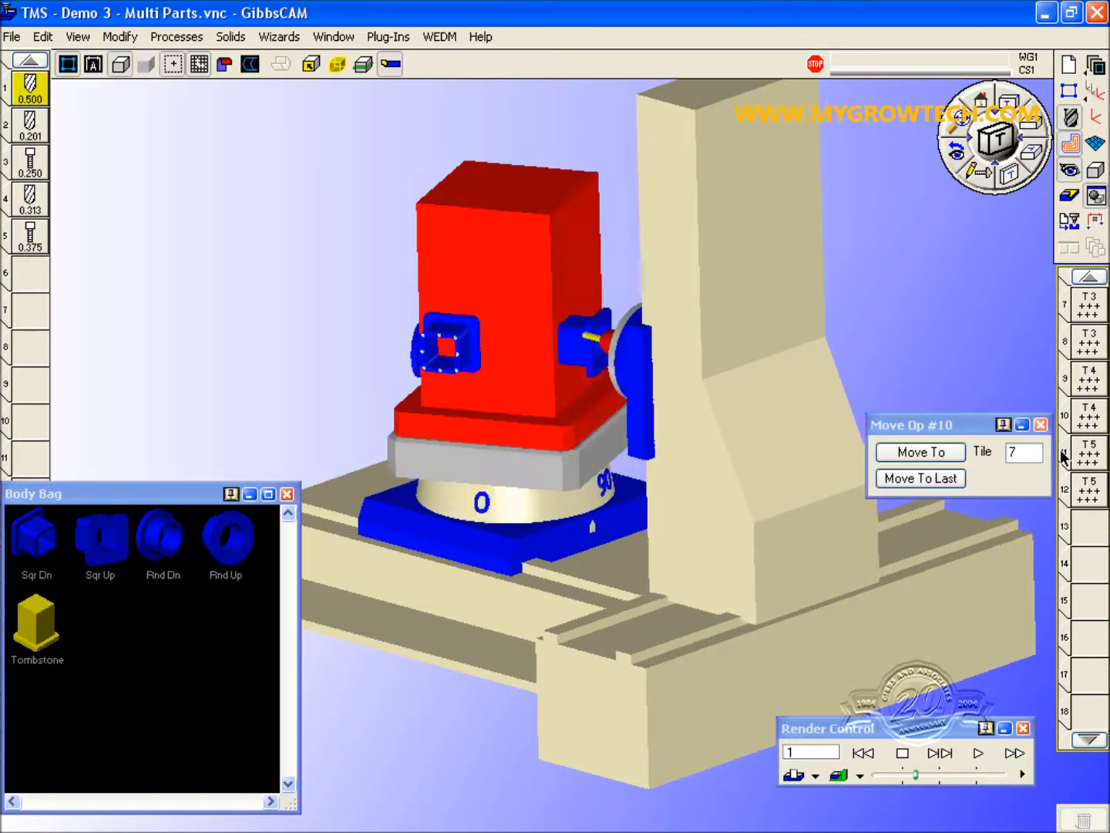
{"action": "left_click", "coordinate": [1040, 426]}
Step: Replay the machine simulation from the beginning to check the reordered operations, deselect the tombstone body and stop playback
{"action": "left_click", "coordinate": [902, 753]}
{"action": "left_click", "coordinate": [864, 752]}
{"action": "left_click", "coordinate": [979, 754]}
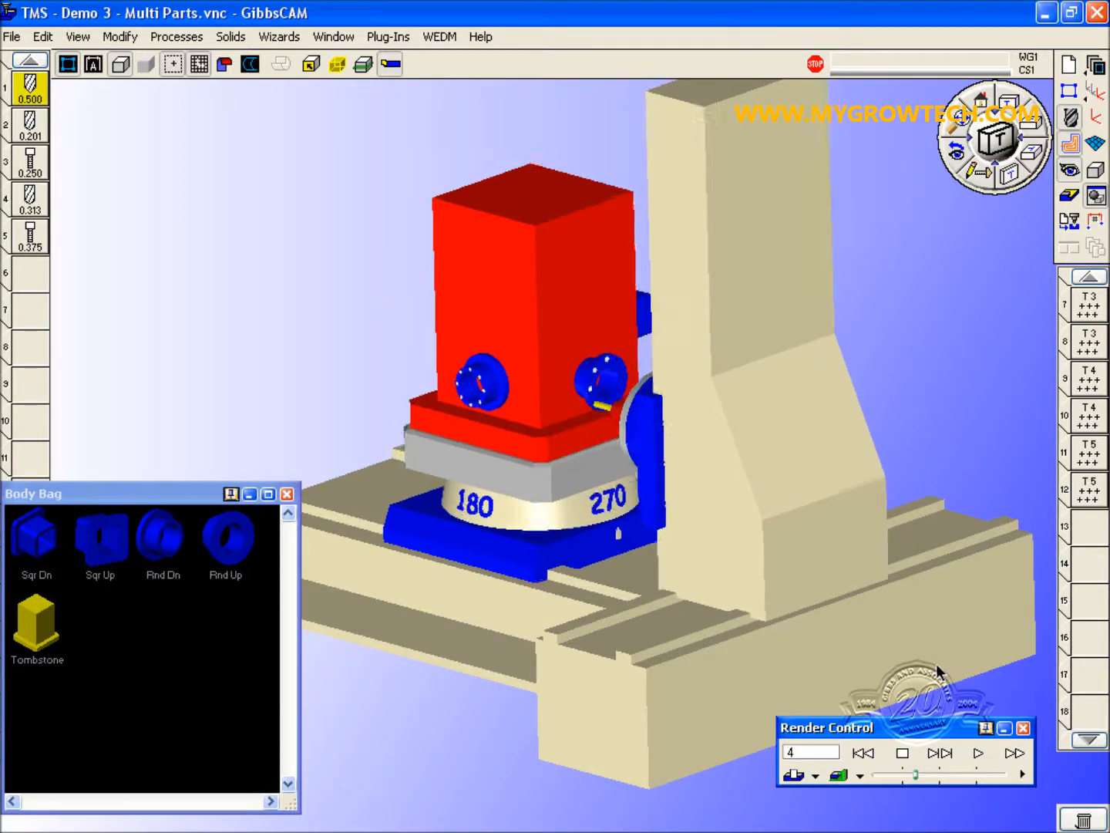
{"action": "left_click", "coordinate": [223, 706]}
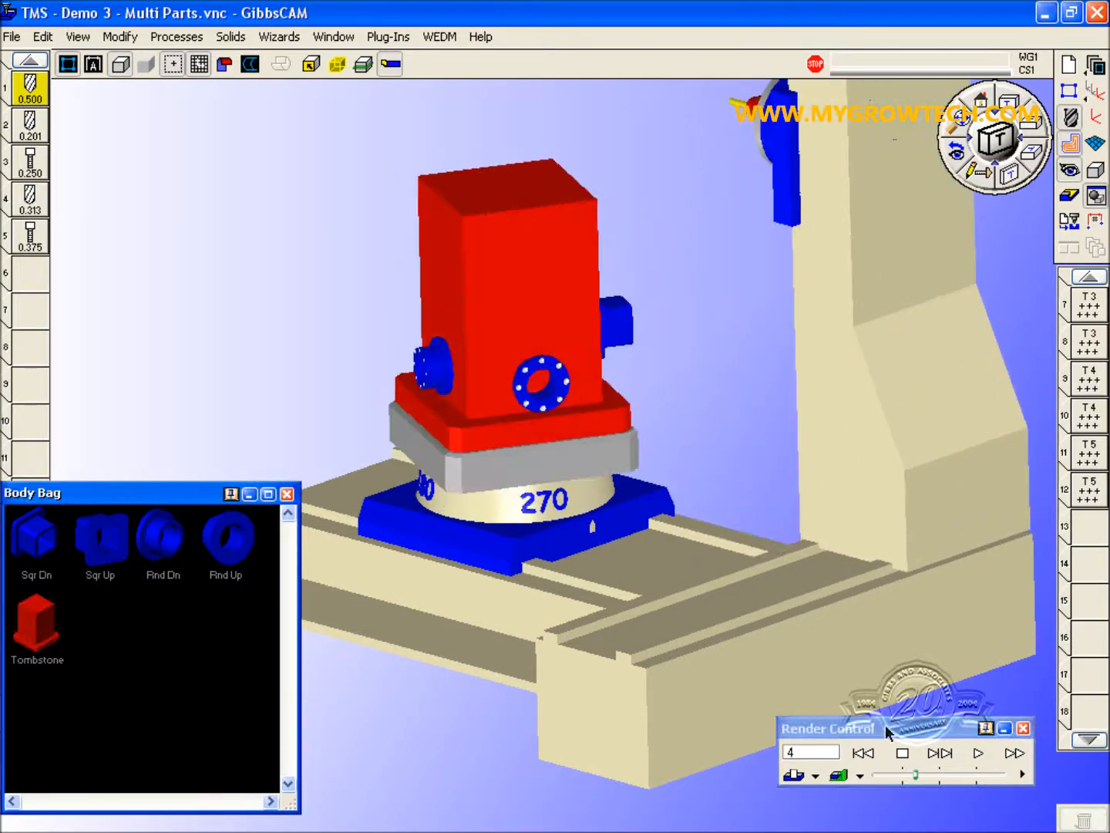
{"action": "left_click", "coordinate": [907, 753]}
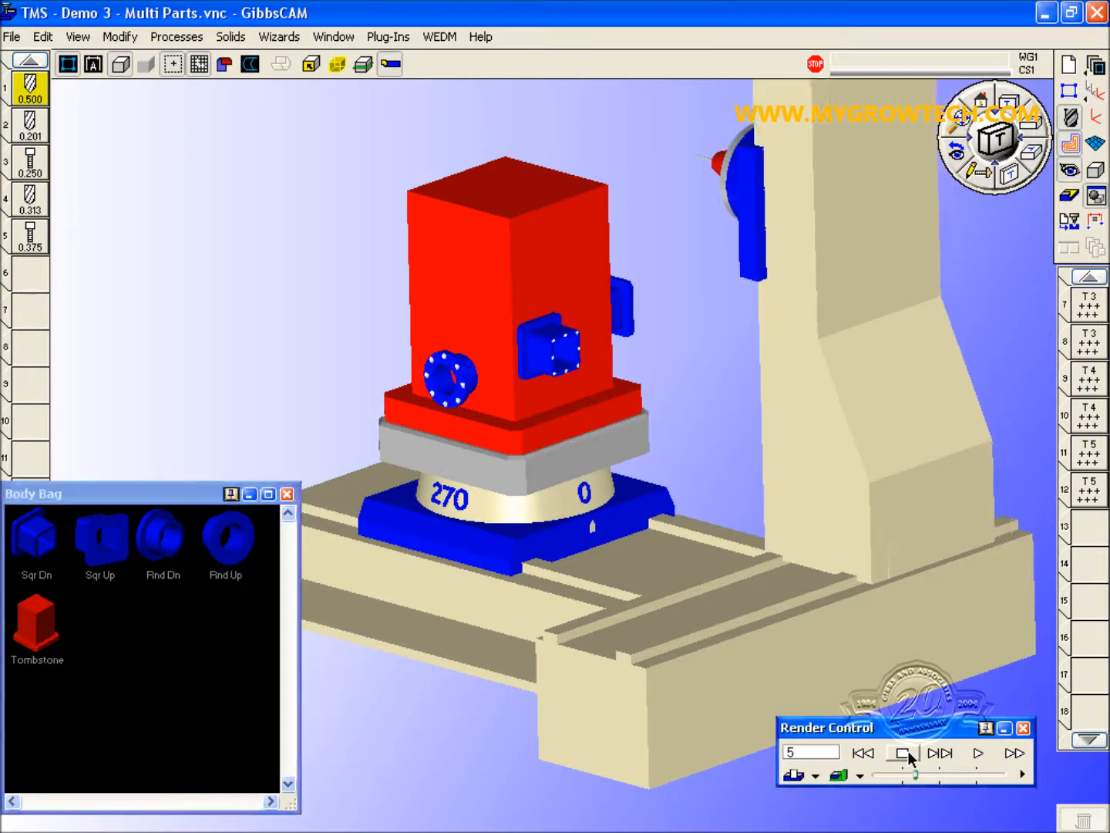
Step: Define the stock layout for the Sqr Dn body with X and Y counts of 2 and steps of 5.5, leaving B unrepeated
{"action": "left_click", "coordinate": [388, 37]}
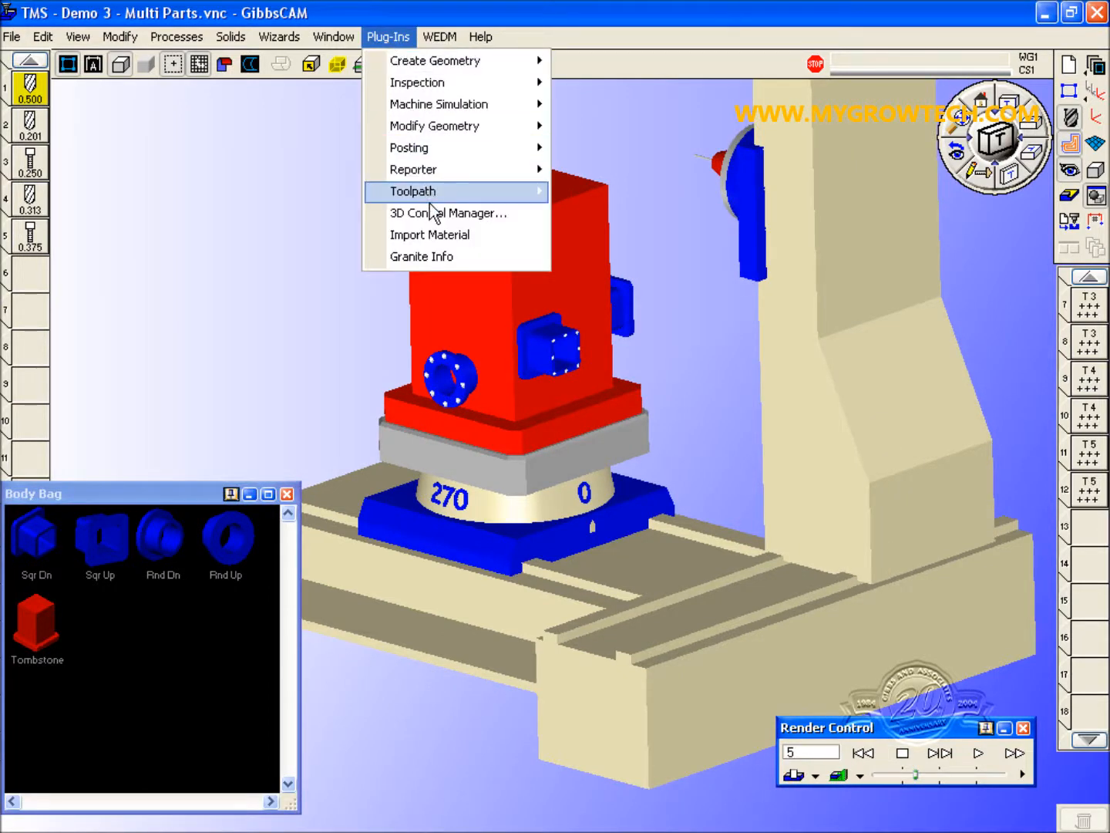
{"action": "mouse_move", "coordinate": [429, 198]}
{"action": "mouse_move", "coordinate": [633, 215]}
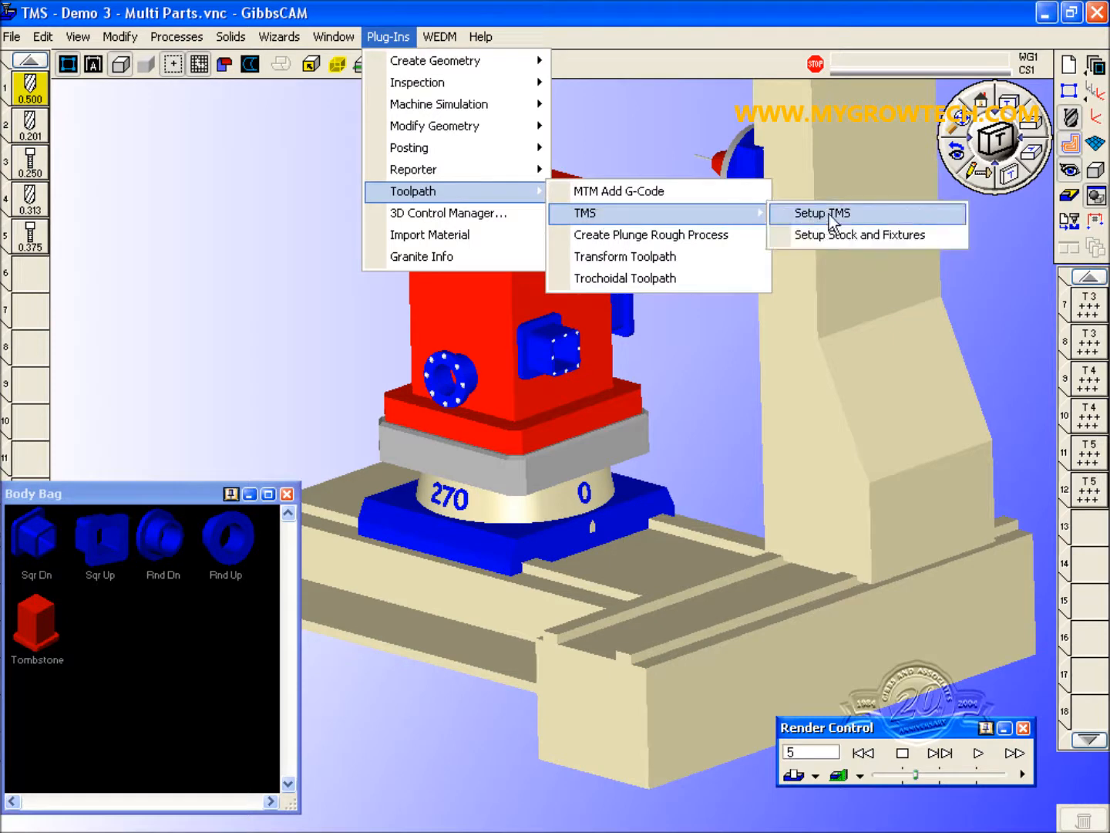
{"action": "left_click", "coordinate": [896, 237]}
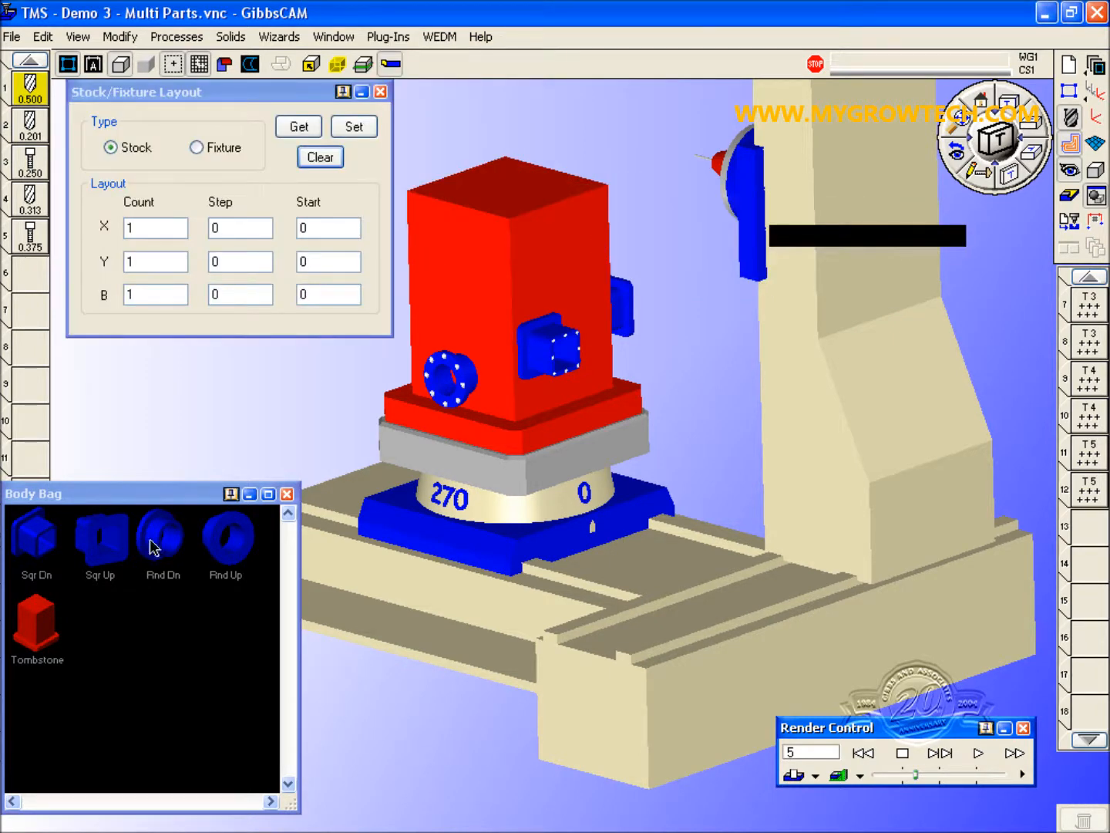
{"action": "left_click", "coordinate": [45, 535]}
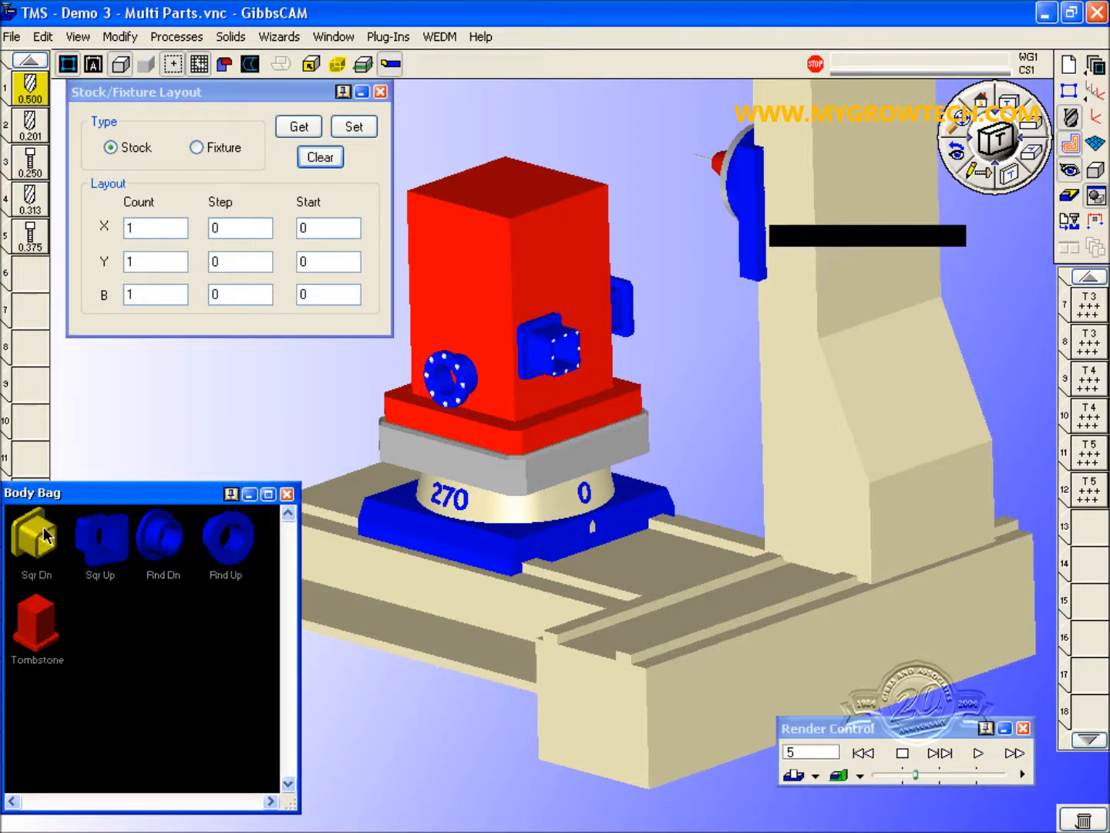
{"action": "double_click", "coordinate": [168, 228]}
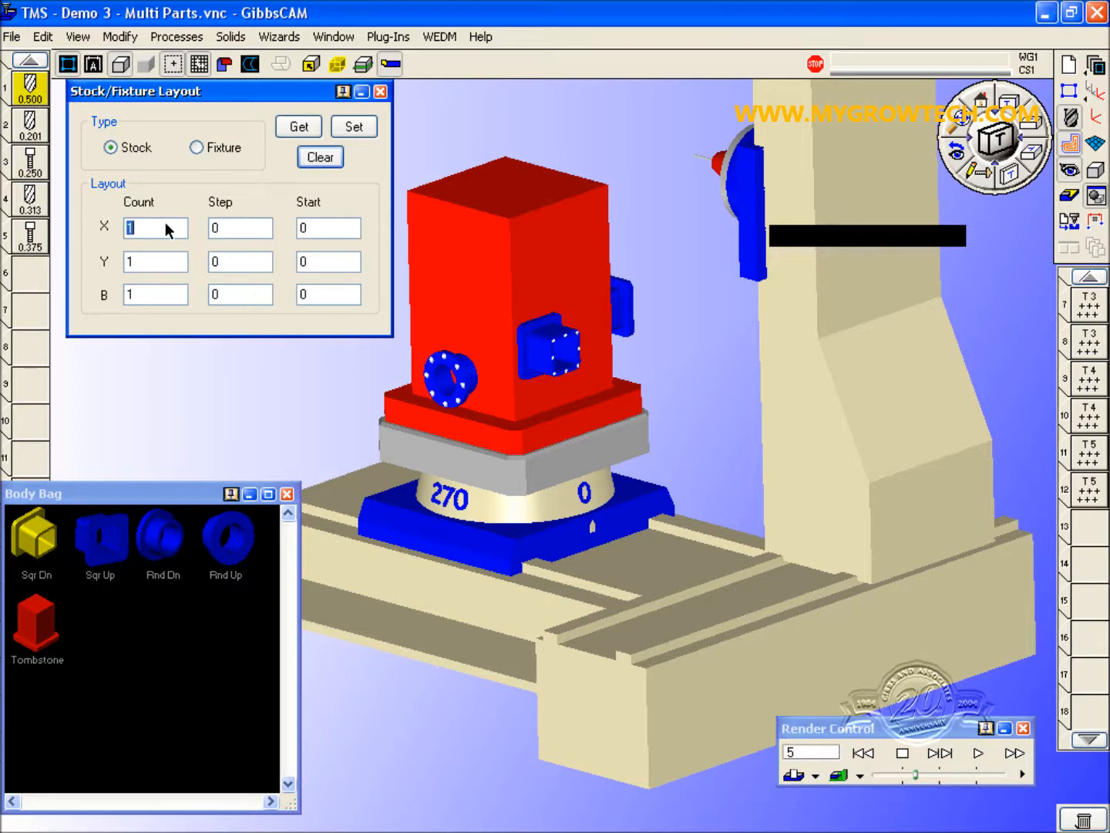
{"action": "type", "text": "2"}
{"action": "type", "text": "5.5"}
{"action": "left_click", "coordinate": [313, 228]}
{"action": "left_click", "coordinate": [164, 265]}
{"action": "type", "text": "25.5"}
{"action": "double_click", "coordinate": [226, 293]}
{"action": "left_click", "coordinate": [350, 128]}
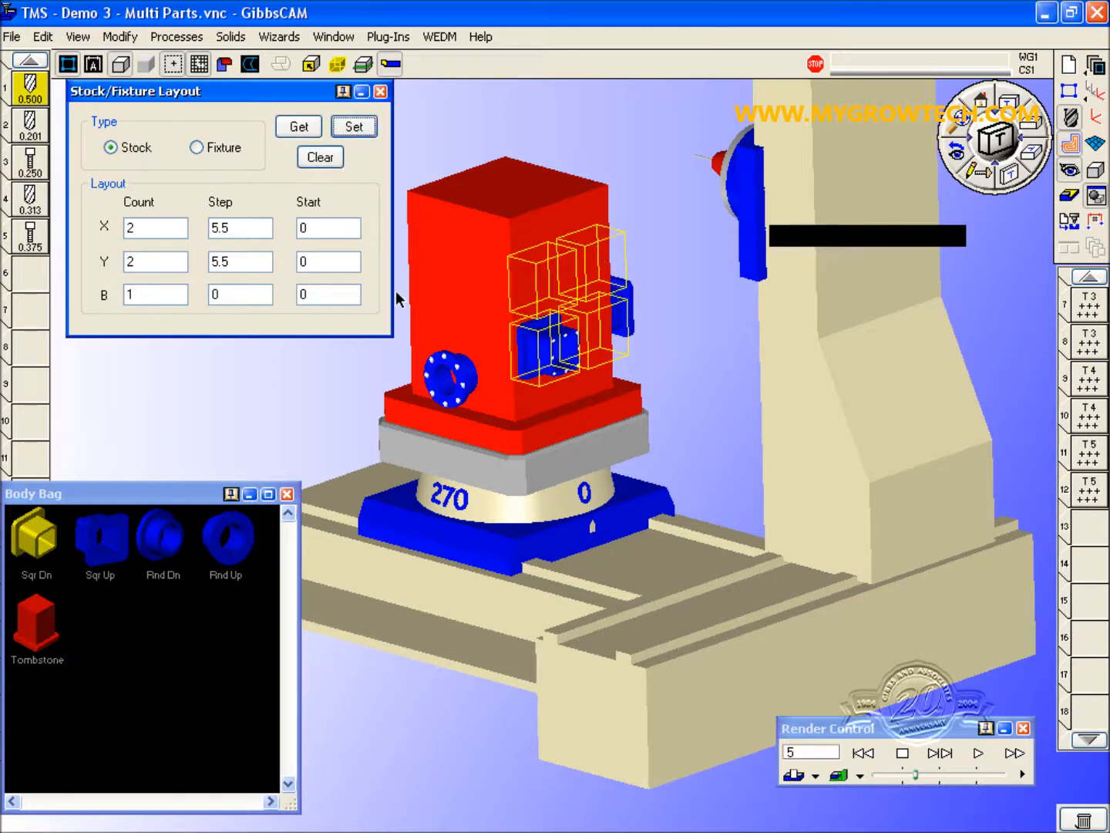
Step: Define the Sqr Up stock layout with X and Y counts of 2, steps of 5.5, and B count 1 with step 90
{"action": "left_click", "coordinate": [121, 554]}
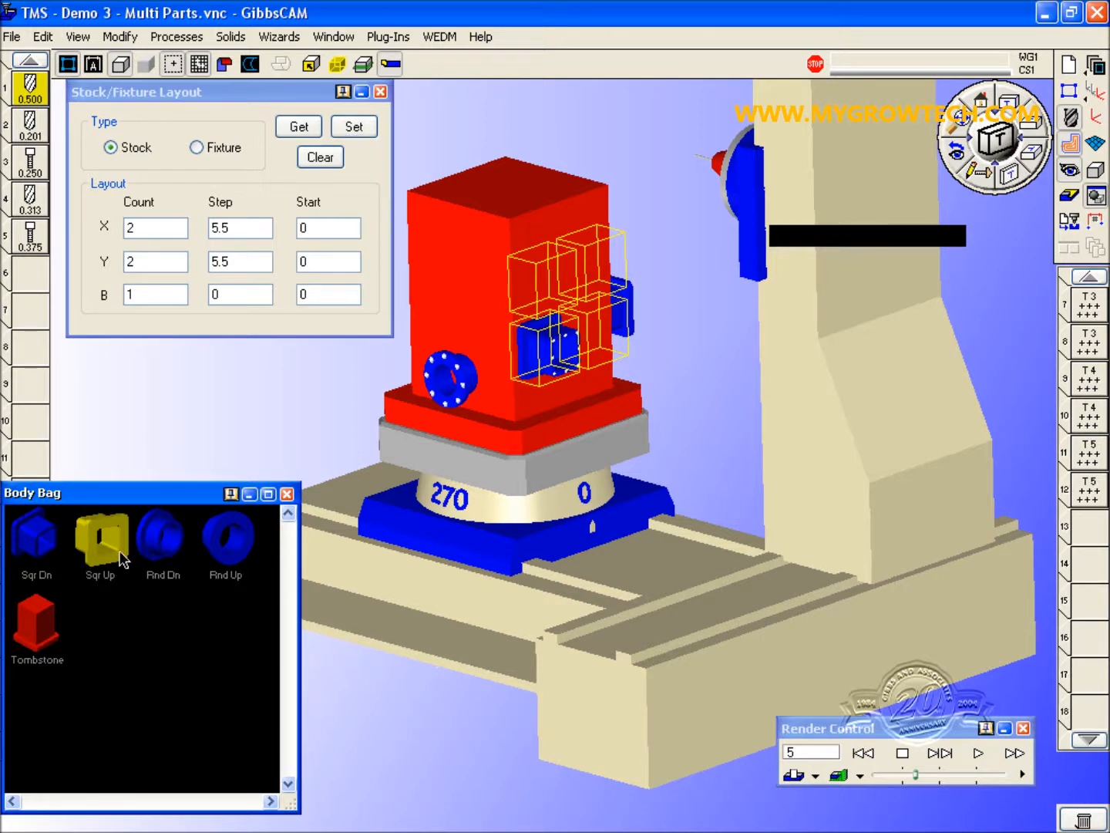
{"action": "left_click", "coordinate": [155, 227]}
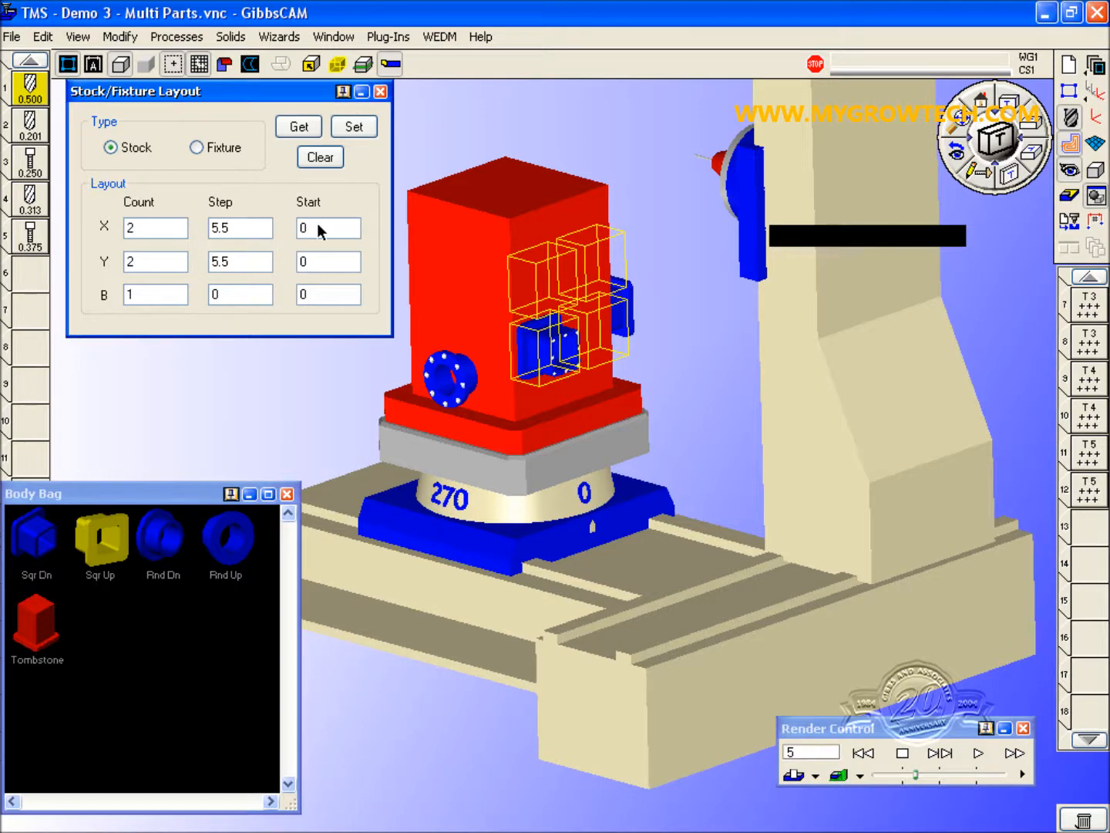
{"action": "left_click", "coordinate": [155, 262]}
{"action": "double_click", "coordinate": [157, 296]}
{"action": "double_click", "coordinate": [244, 295]}
{"action": "type", "text": "90"}
{"action": "left_click", "coordinate": [359, 129]}
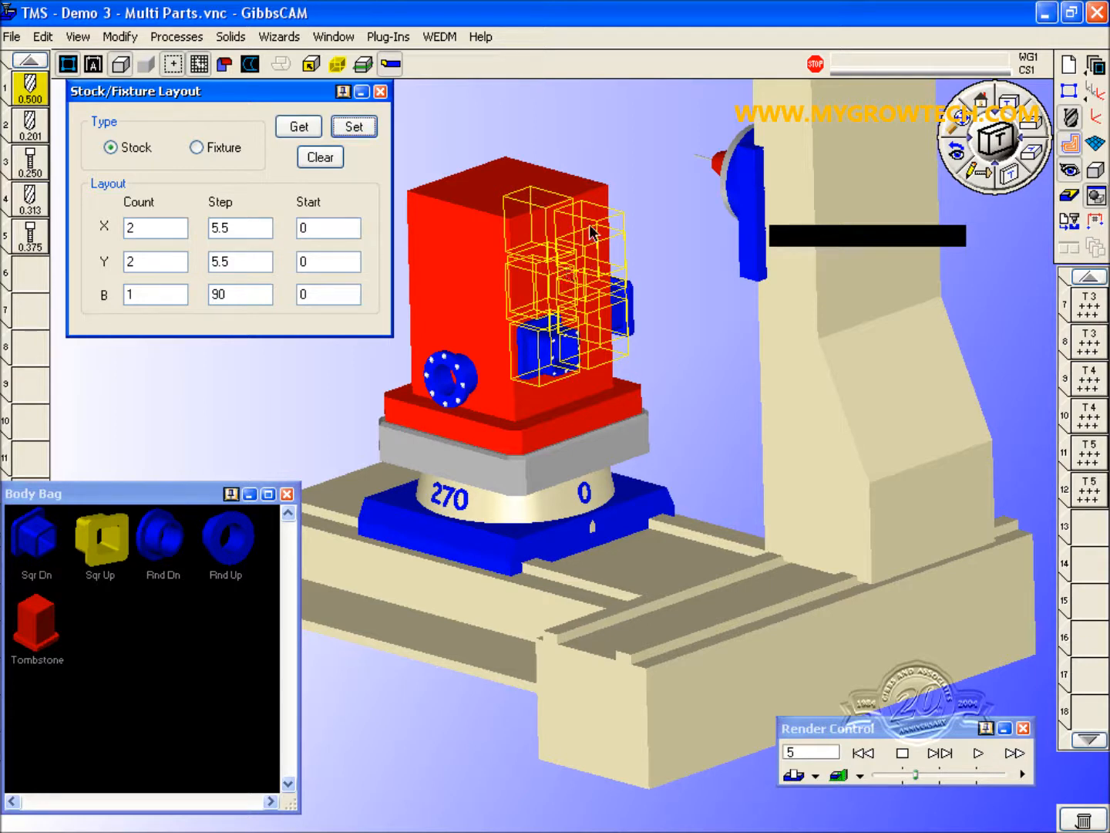
Step: Define the Rnd Dn stock layout with X count 1 and step 0, Y count 3 and step 5.5, B count 1 and step 180
{"action": "left_click", "coordinate": [158, 542]}
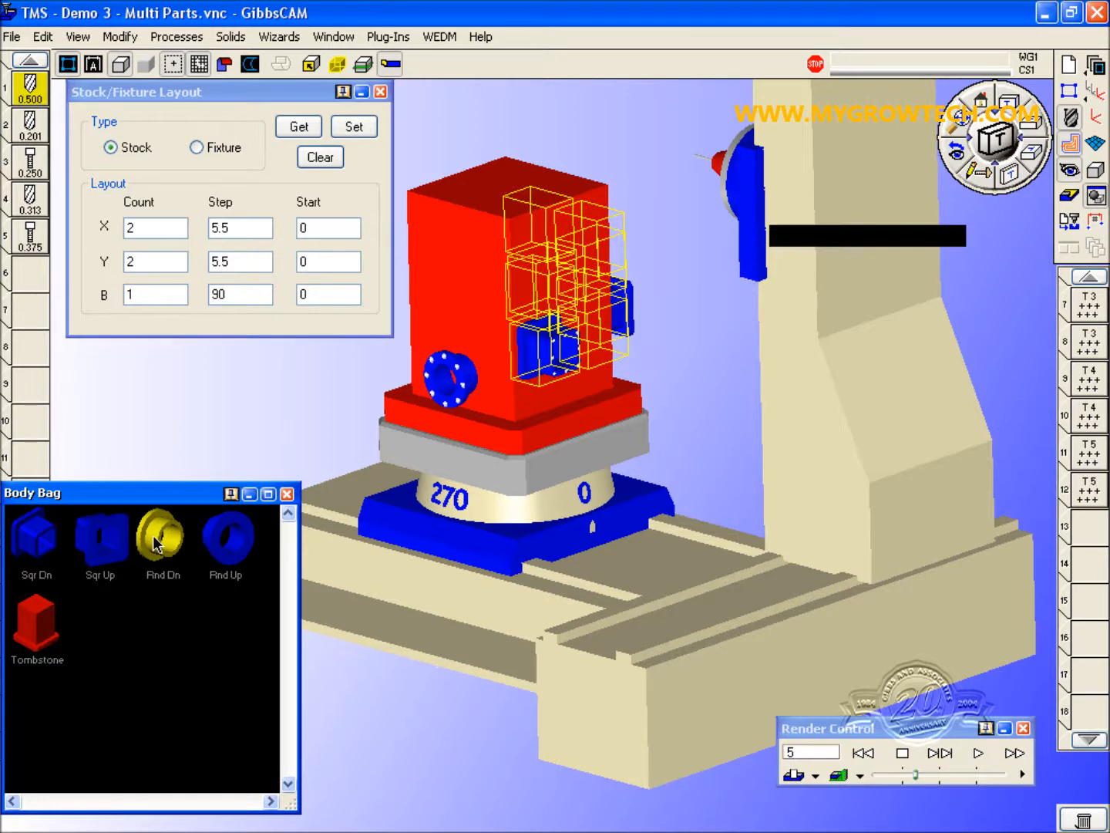
{"action": "left_click", "coordinate": [157, 232]}
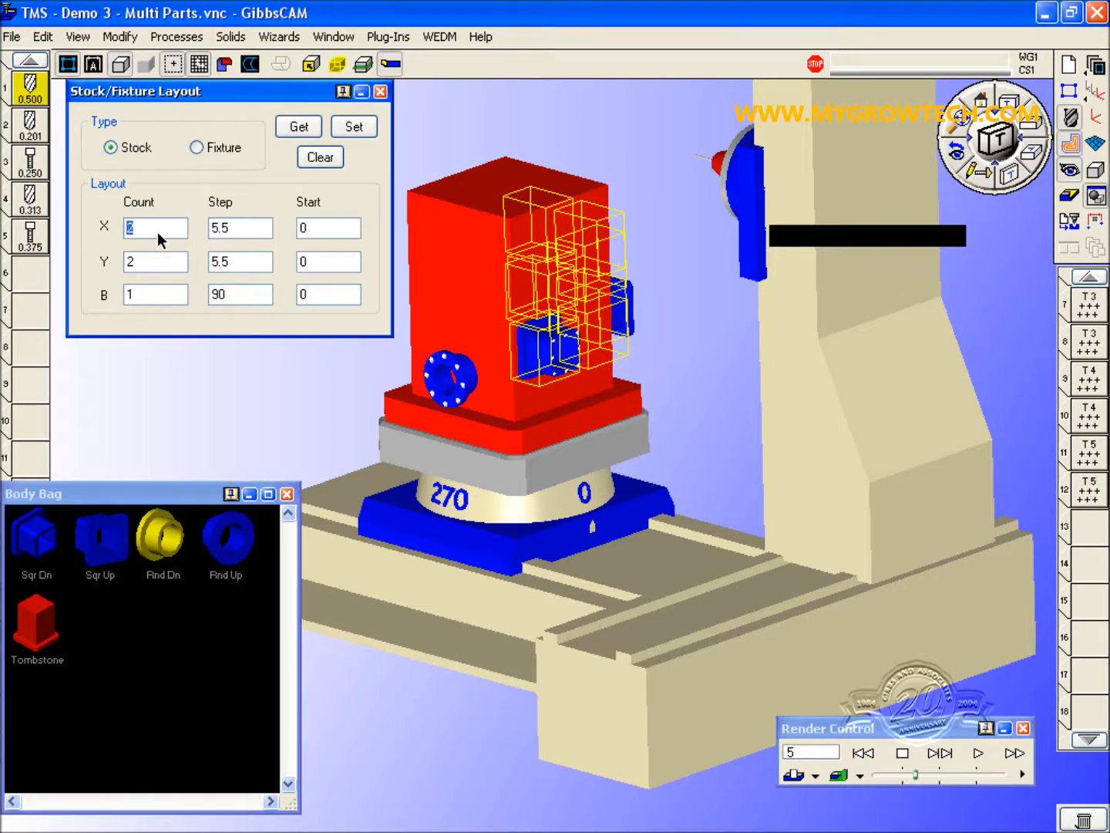
{"action": "type", "text": "1"}
{"action": "type", "text": "0"}
{"action": "left_click", "coordinate": [155, 261]}
{"action": "type", "text": "3"}
{"action": "left_click", "coordinate": [244, 261]}
{"action": "left_click", "coordinate": [160, 297]}
{"action": "double_click", "coordinate": [232, 295]}
{"action": "type", "text": "180"}
{"action": "left_click", "coordinate": [356, 130]}
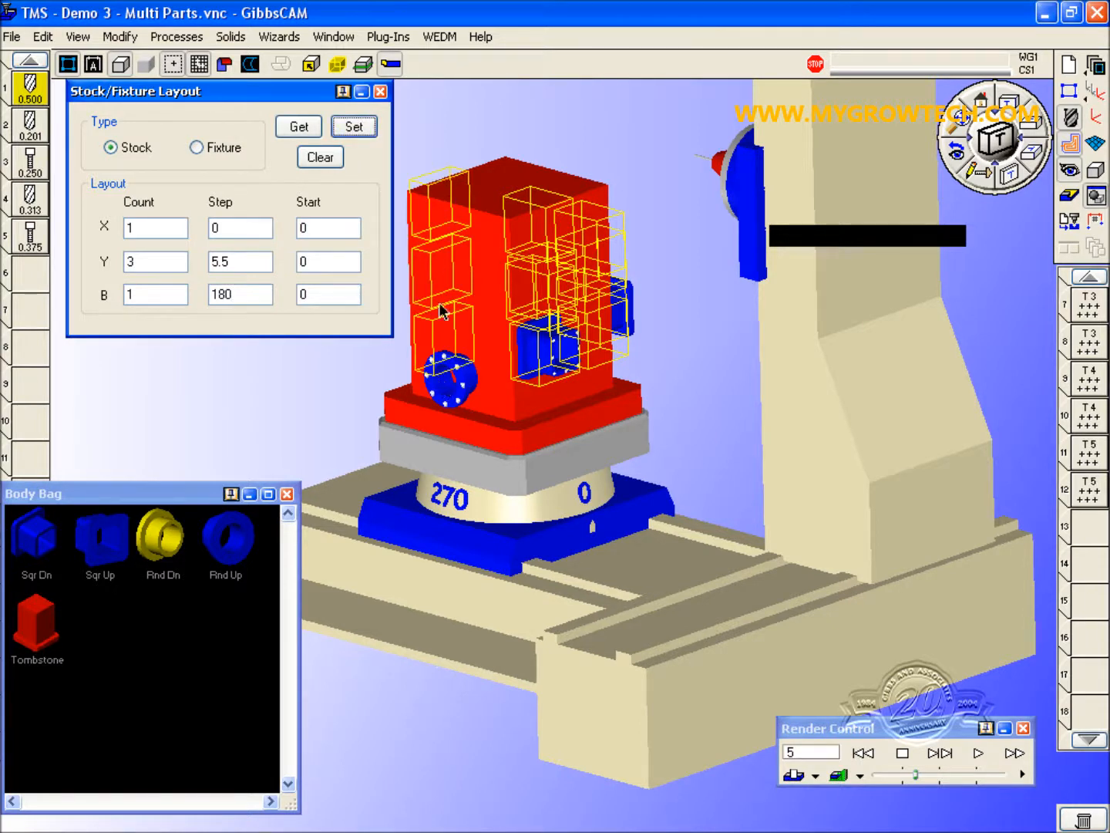
Step: Define the Rnd Up stock layout with X count 1, Y count 3 at step 5.5 and B step 270, and close the layout dialog
{"action": "left_click", "coordinate": [218, 537]}
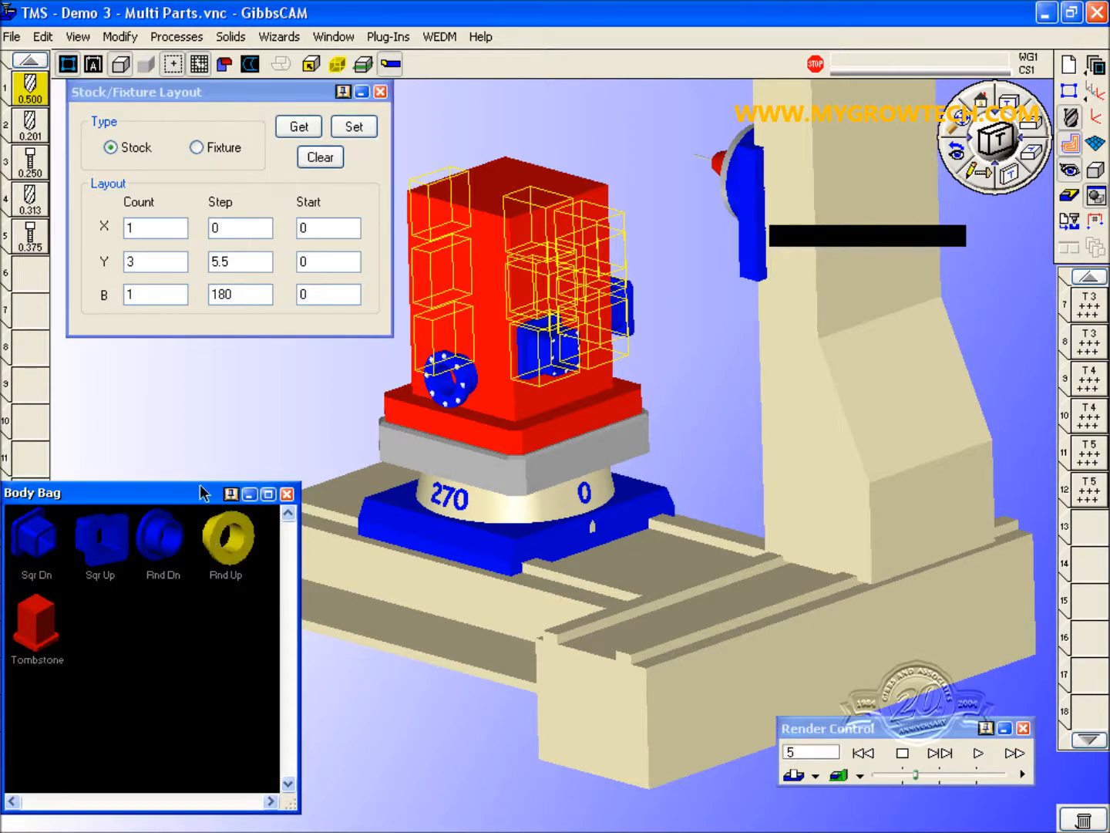
{"action": "double_click", "coordinate": [147, 226]}
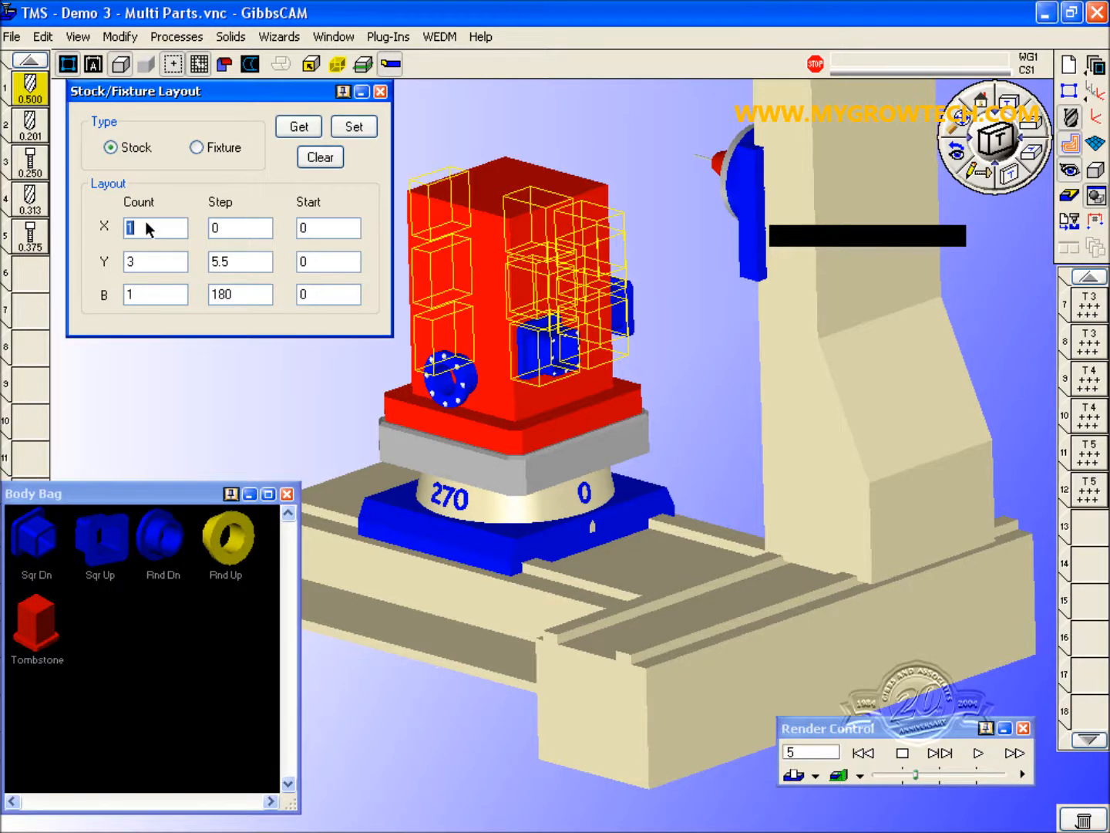
{"action": "double_click", "coordinate": [235, 225]}
{"action": "double_click", "coordinate": [147, 260]}
{"action": "double_click", "coordinate": [239, 260]}
{"action": "double_click", "coordinate": [153, 293]}
{"action": "double_click", "coordinate": [246, 296]}
{"action": "type", "text": "270"}
{"action": "left_click", "coordinate": [343, 126]}
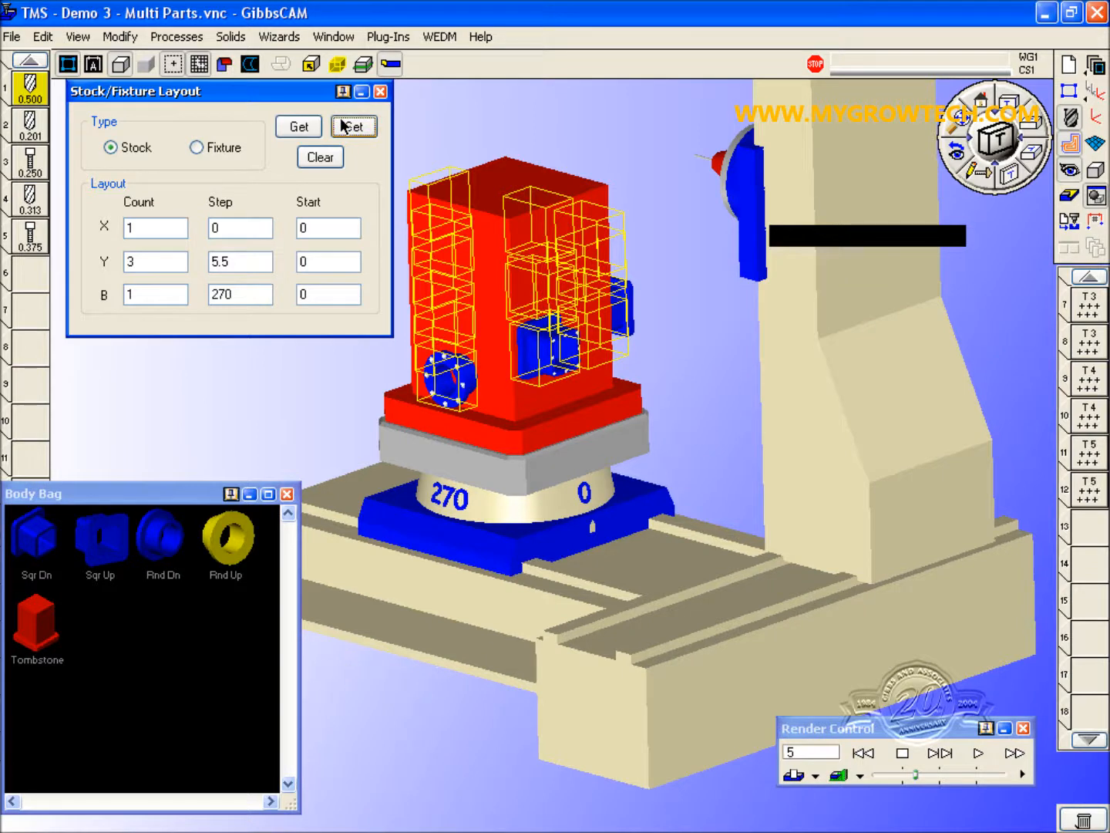
{"action": "left_click", "coordinate": [381, 92]}
Step: Stop and rewind the machine simulation, then open the TMS setup and set its mode to Multi Part
{"action": "left_click", "coordinate": [903, 753]}
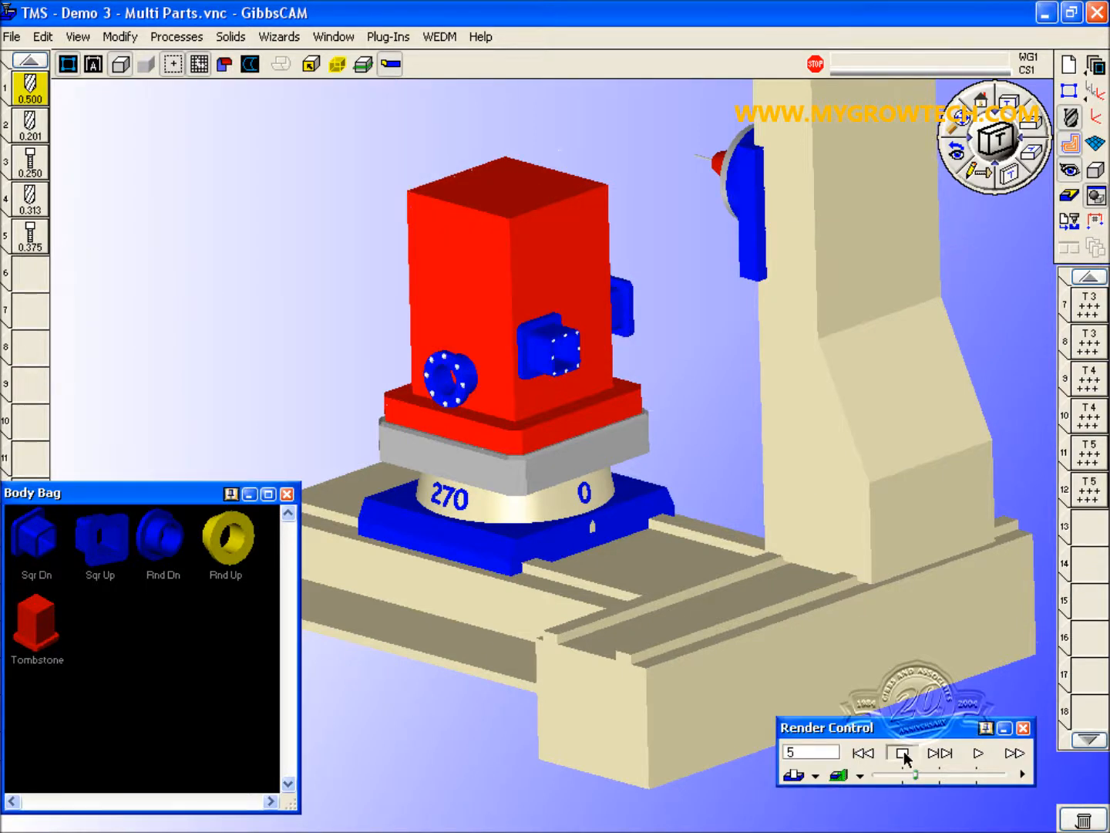
{"action": "left_click", "coordinate": [864, 752]}
{"action": "left_click", "coordinate": [386, 38]}
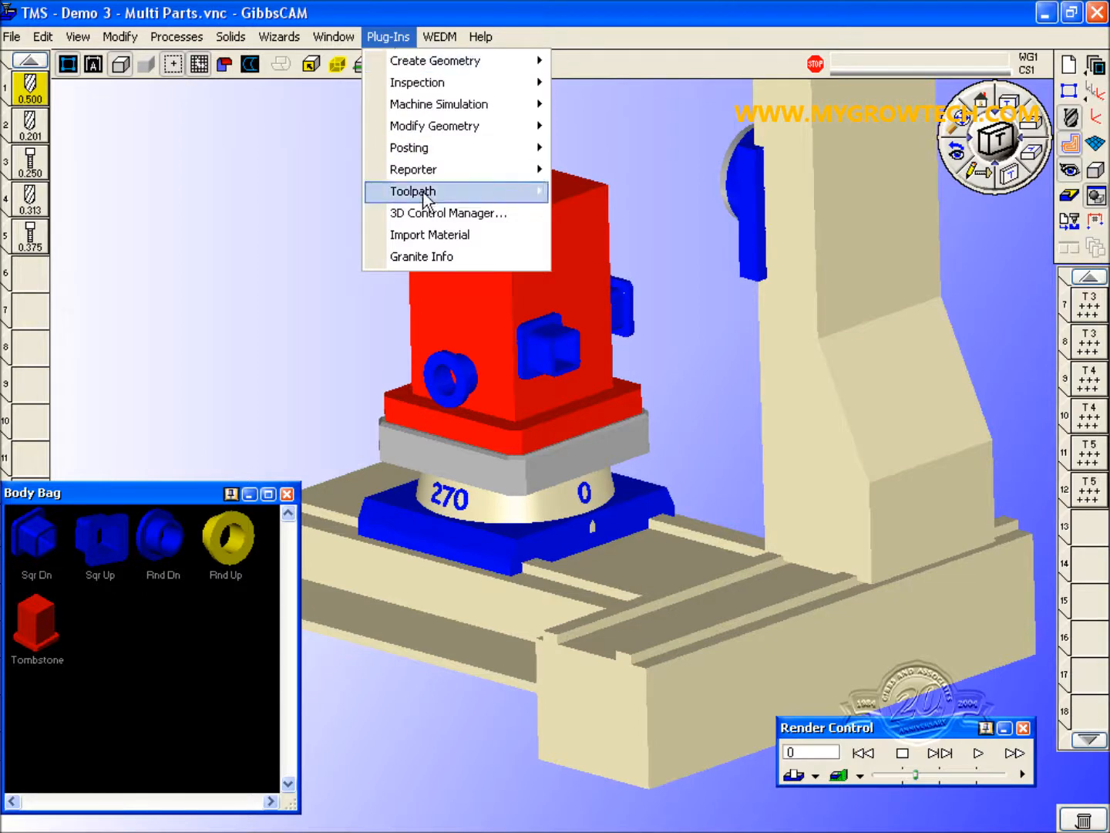
{"action": "mouse_move", "coordinate": [426, 194]}
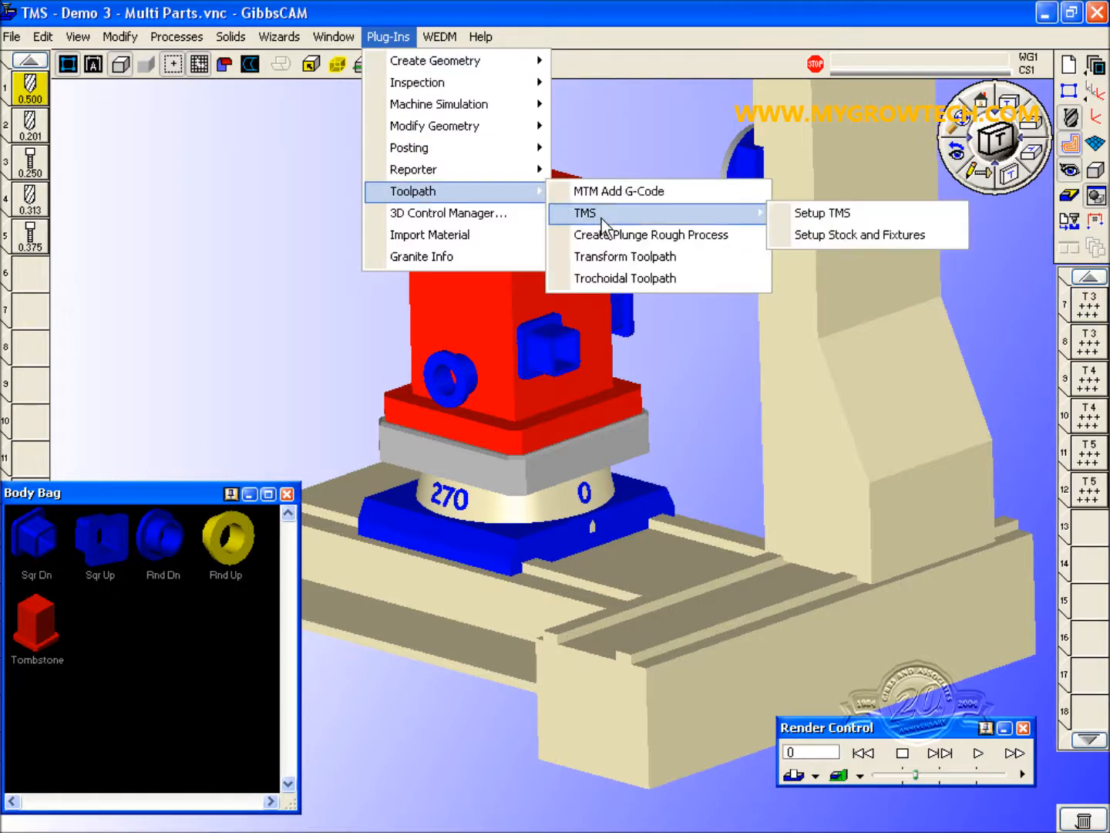
{"action": "left_click", "coordinate": [816, 213]}
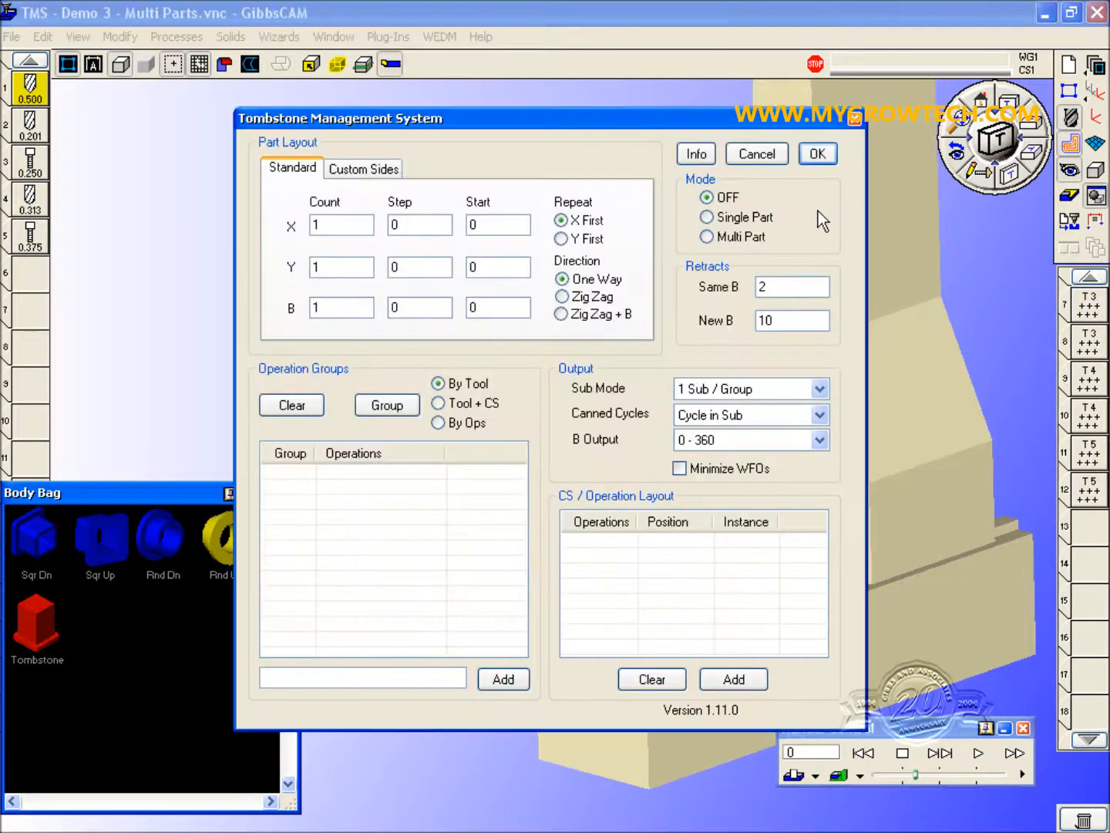
{"action": "left_click", "coordinate": [730, 237]}
Step: Switch the part layout to Custom Sides and set the side count to 4
{"action": "left_click", "coordinate": [351, 174]}
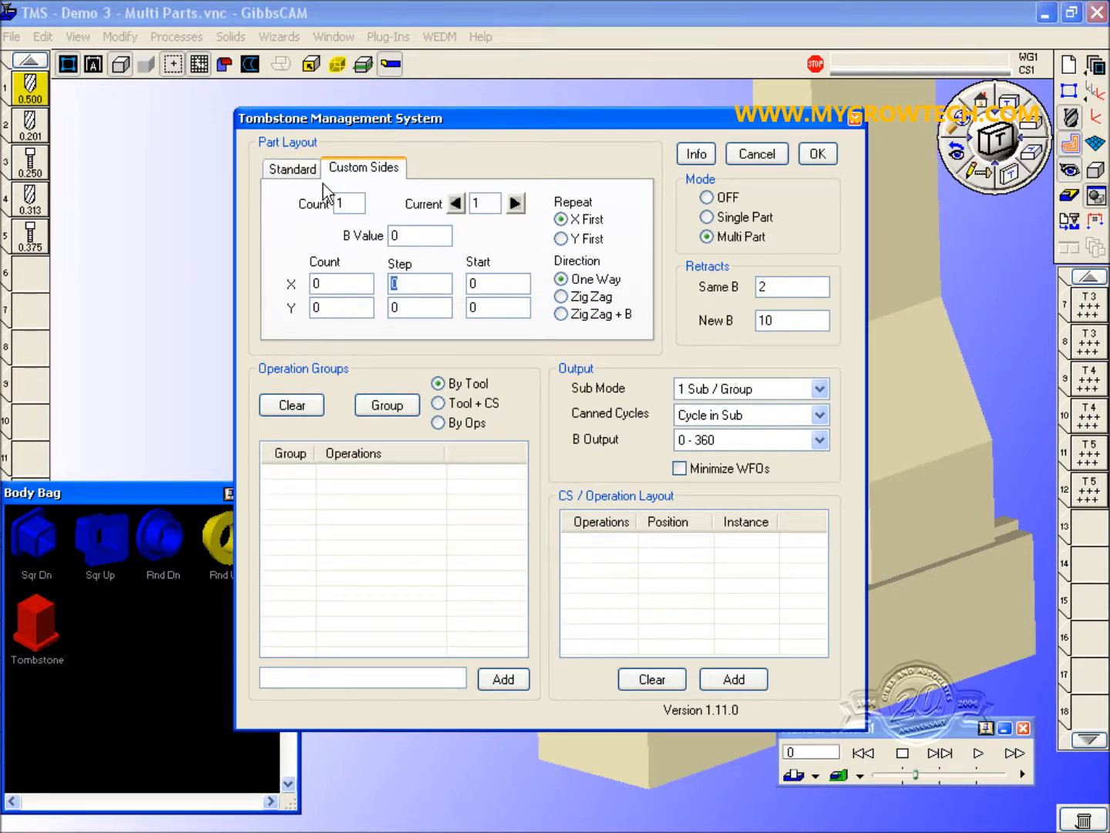
{"action": "double_click", "coordinate": [347, 202]}
{"action": "type", "text": "4"}
{"action": "left_click", "coordinate": [515, 204]}
{"action": "left_click", "coordinate": [515, 204]}
{"action": "left_click", "coordinate": [515, 204]}
Step: For side 1, keep B at 0 and set the X count to 2 and step to 5.5 with start 0
{"action": "left_click", "coordinate": [434, 234]}
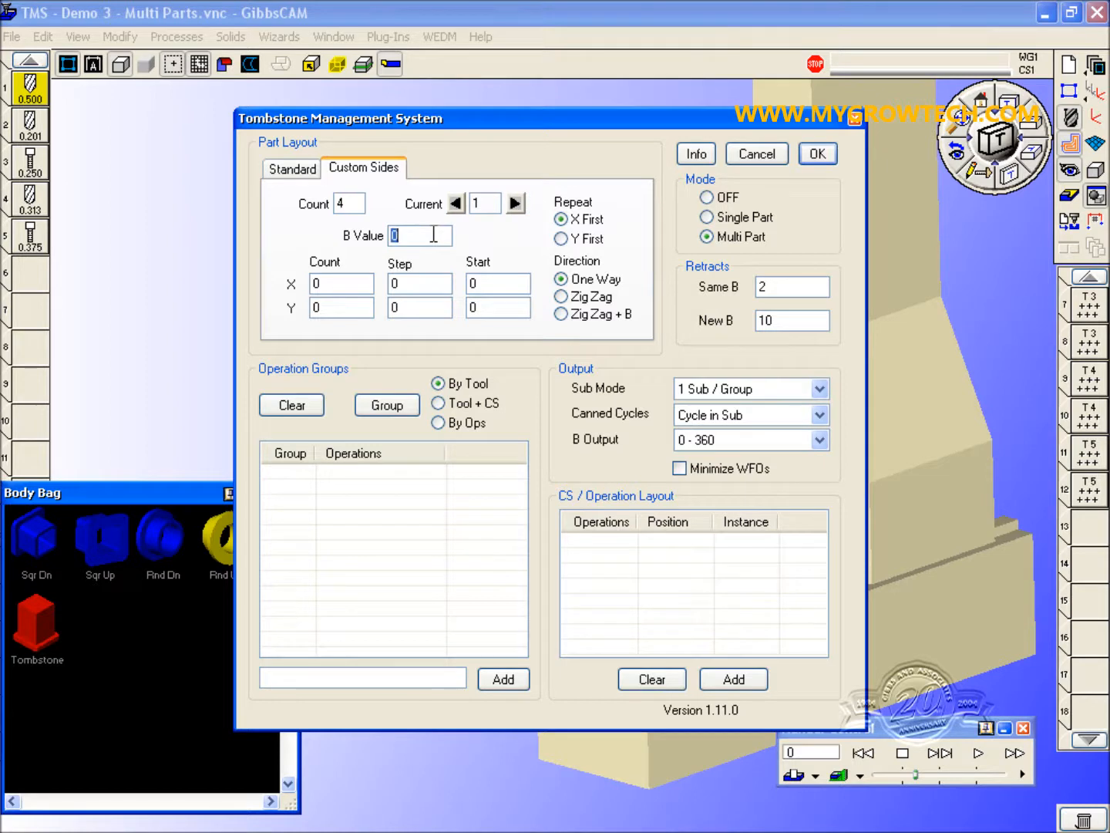
{"action": "left_click", "coordinate": [361, 283]}
{"action": "type", "text": "2"}
{"action": "left_click", "coordinate": [405, 285]}
{"action": "type", "text": "5.5"}
{"action": "left_click", "coordinate": [486, 285]}
Step: Set side 1's Y count to 2 and step to 5.5, repeating Y First in the Zig Zag + B direction
{"action": "left_click", "coordinate": [360, 313]}
{"action": "type", "text": "2"}
{"action": "left_click", "coordinate": [427, 309]}
{"action": "type", "text": "5.5"}
{"action": "left_click", "coordinate": [469, 307]}
{"action": "left_click", "coordinate": [574, 246]}
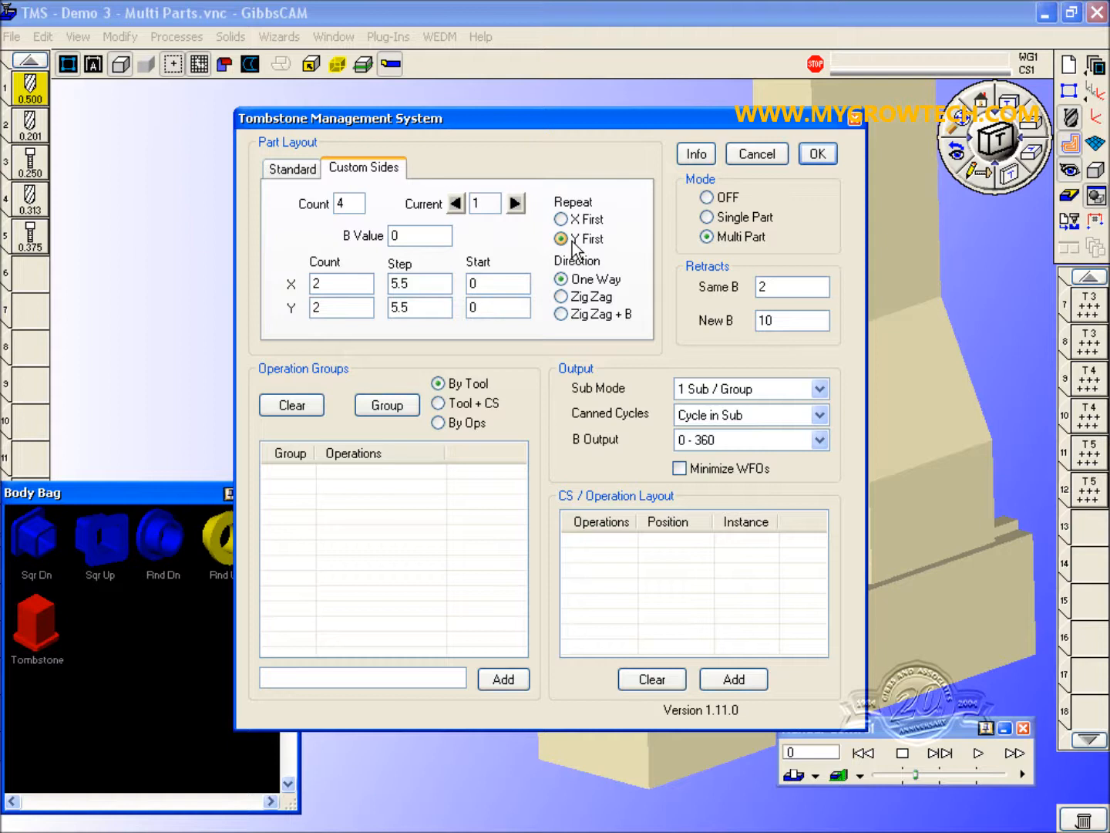
{"action": "left_click", "coordinate": [578, 315]}
Step: For side 2, set the B value to 90 and the X count to 2 with step 5.5 and start 0
{"action": "left_click", "coordinate": [517, 203]}
{"action": "left_click_drag", "start_coordinate": [420, 235], "coordinate": [395, 235]}
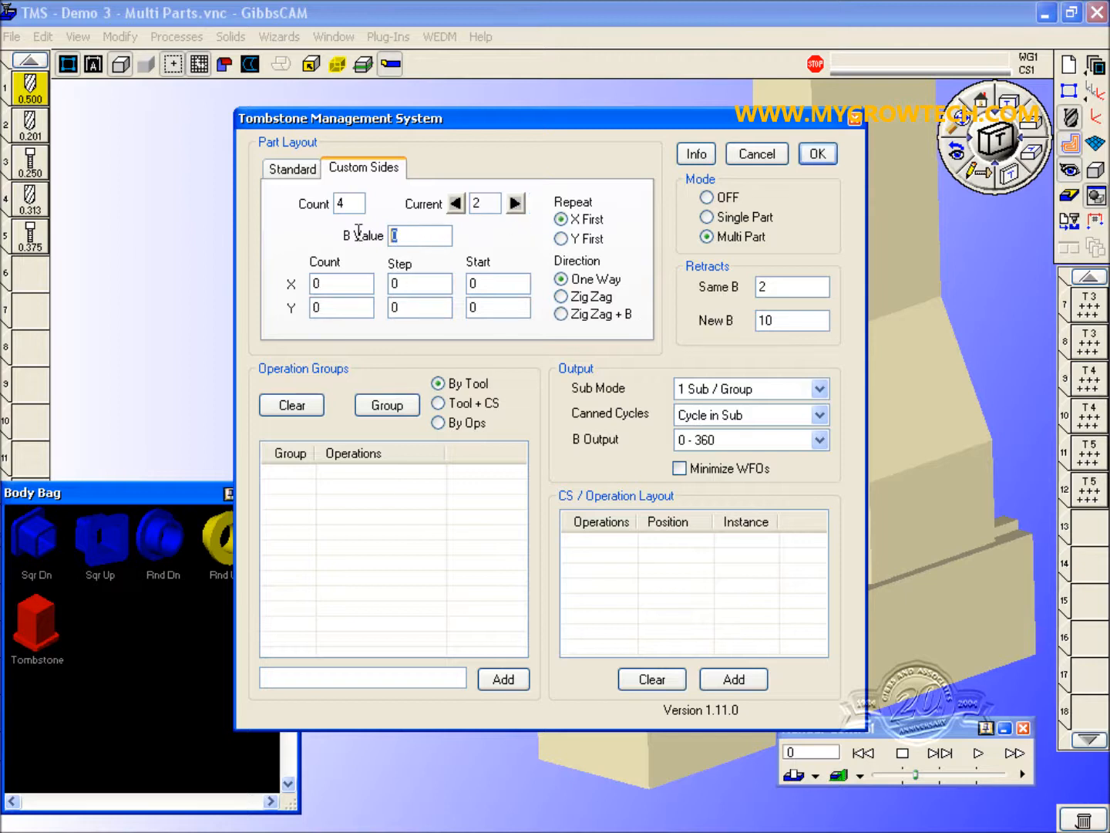
{"action": "type", "text": "90"}
{"action": "double_click", "coordinate": [333, 282]}
{"action": "type", "text": "2"}
{"action": "double_click", "coordinate": [410, 285]}
{"action": "type", "text": "5.5"}
{"action": "double_click", "coordinate": [490, 285]}
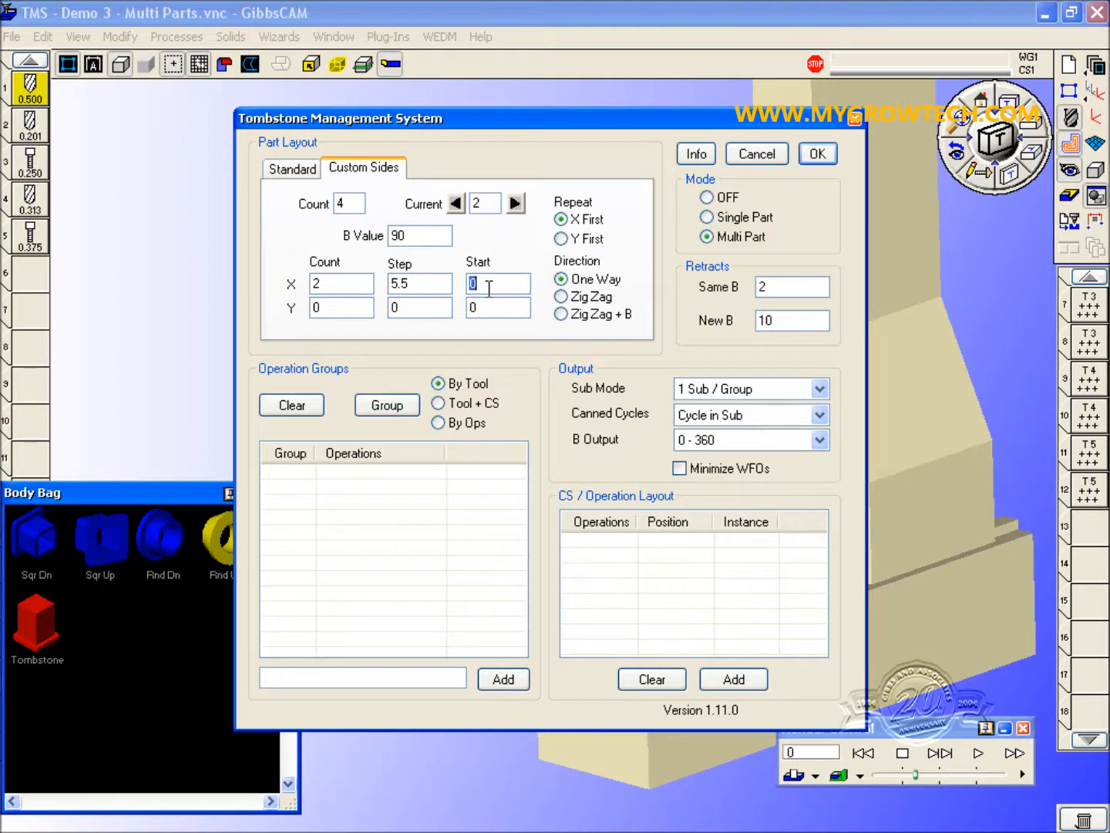
Step: Set side 2's Y count to 2 and step to 5.5, repeating Y First in the Zig Zag + B direction
{"action": "double_click", "coordinate": [340, 308]}
{"action": "type", "text": "2"}
{"action": "double_click", "coordinate": [427, 307]}
{"action": "type", "text": "5.45"}
{"action": "key", "text": "BackSpace"}
{"action": "type", "text": "5"}
{"action": "double_click", "coordinate": [487, 308]}
{"action": "left_click", "coordinate": [561, 238]}
{"action": "left_click", "coordinate": [574, 320]}
Step: Define side 3 with B value 180, X count 1, Y count 3 and Y step 5.5, repeating Y First
{"action": "left_click", "coordinate": [516, 204]}
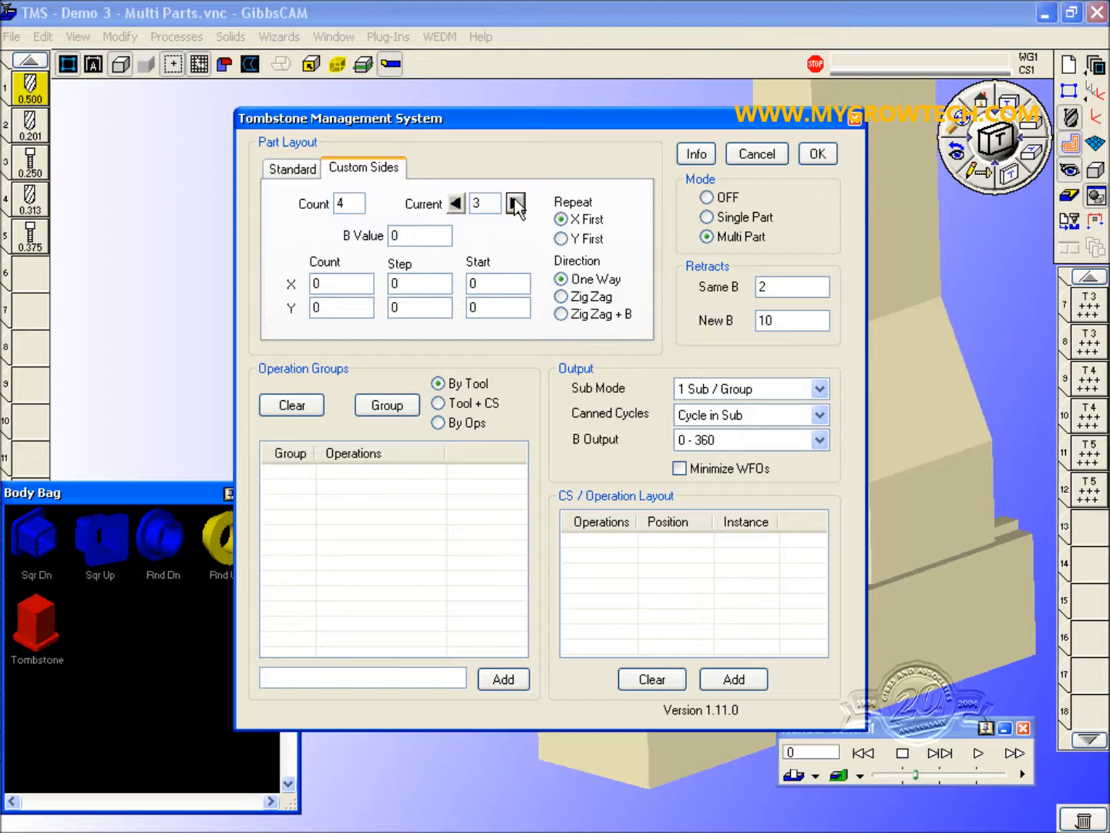
{"action": "double_click", "coordinate": [421, 235]}
{"action": "type", "text": "180"}
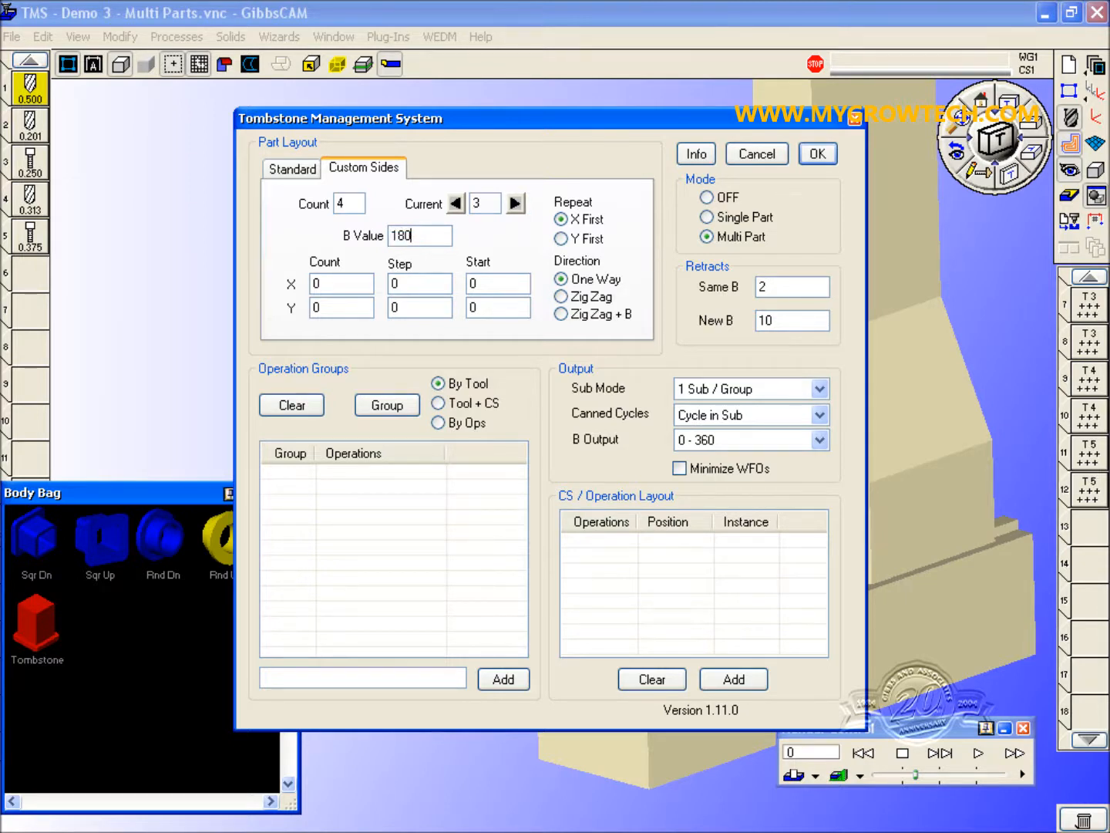
{"action": "double_click", "coordinate": [348, 284]}
{"action": "type", "text": "1"}
{"action": "double_click", "coordinate": [342, 308]}
{"action": "type", "text": "3"}
{"action": "double_click", "coordinate": [408, 307]}
{"action": "type", "text": "5.5"}
{"action": "double_click", "coordinate": [488, 309]}
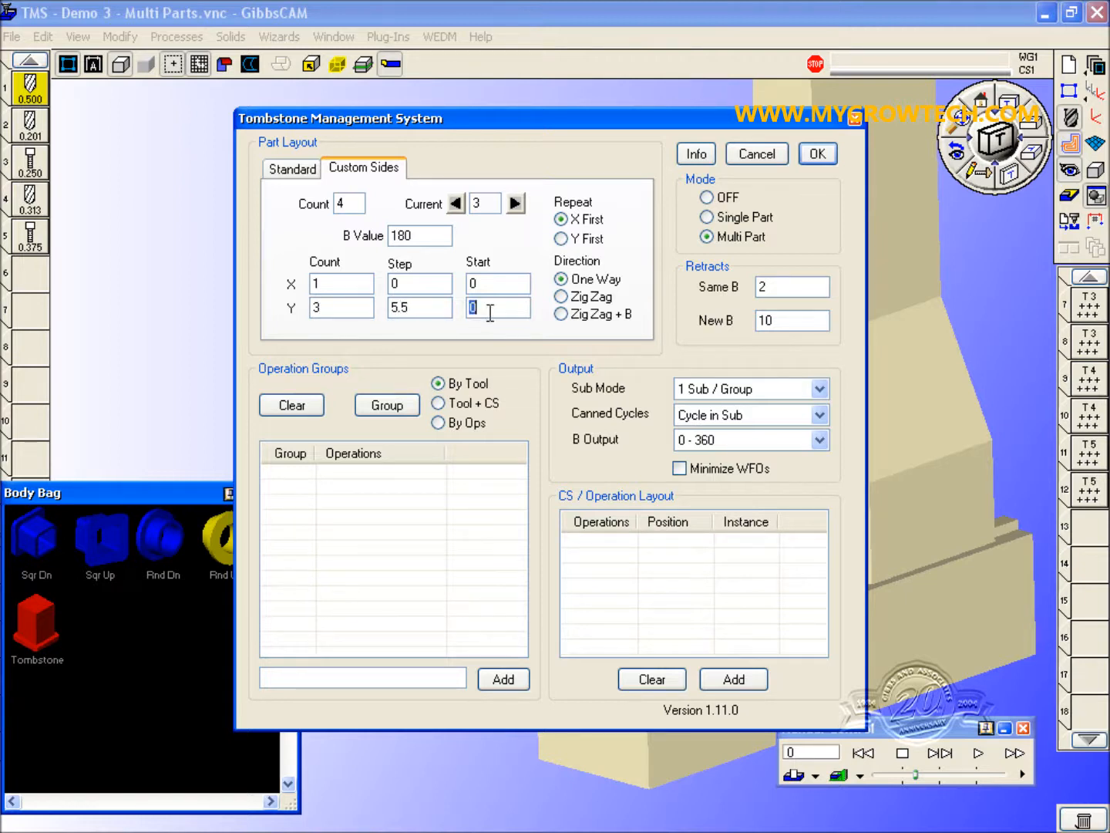
{"action": "left_click", "coordinate": [561, 240]}
Step: Define side 4 with B value 270, X count 1, Y count 3 and Y step 5.5, using Y First and Zig Zag + B
{"action": "left_click", "coordinate": [516, 205]}
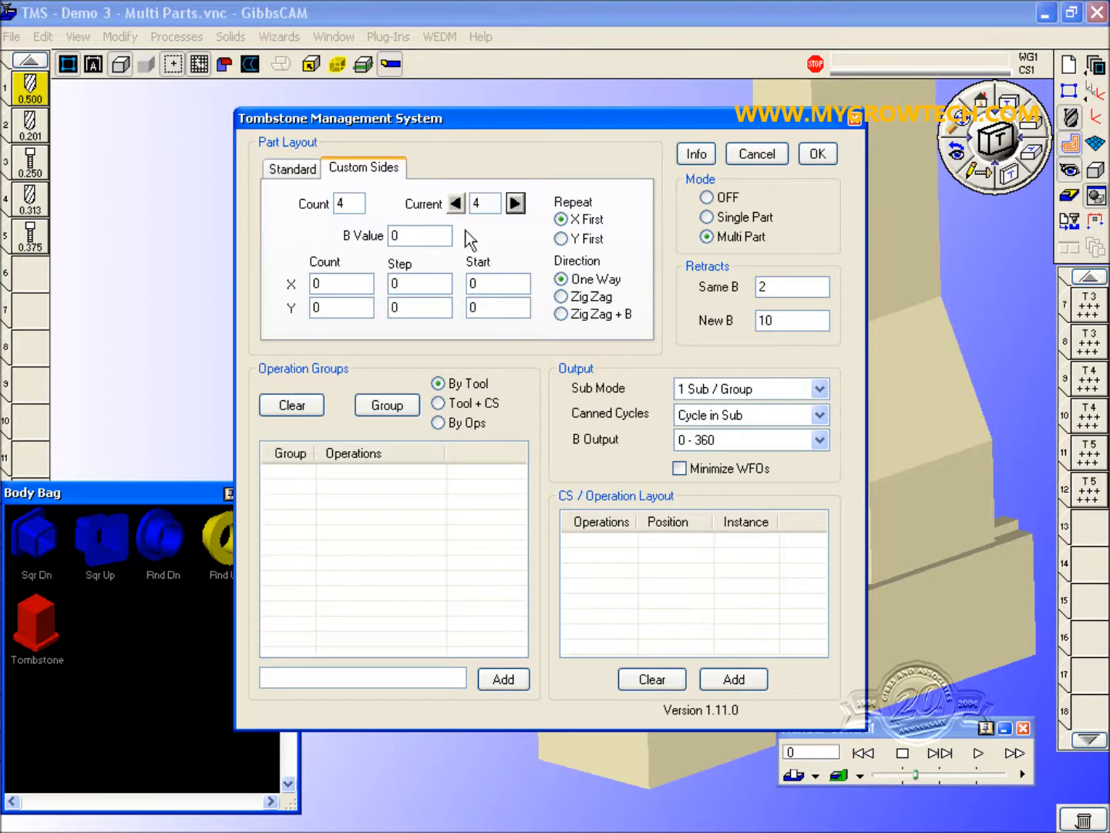
{"action": "double_click", "coordinate": [421, 239]}
{"action": "type", "text": "270"}
{"action": "double_click", "coordinate": [339, 283]}
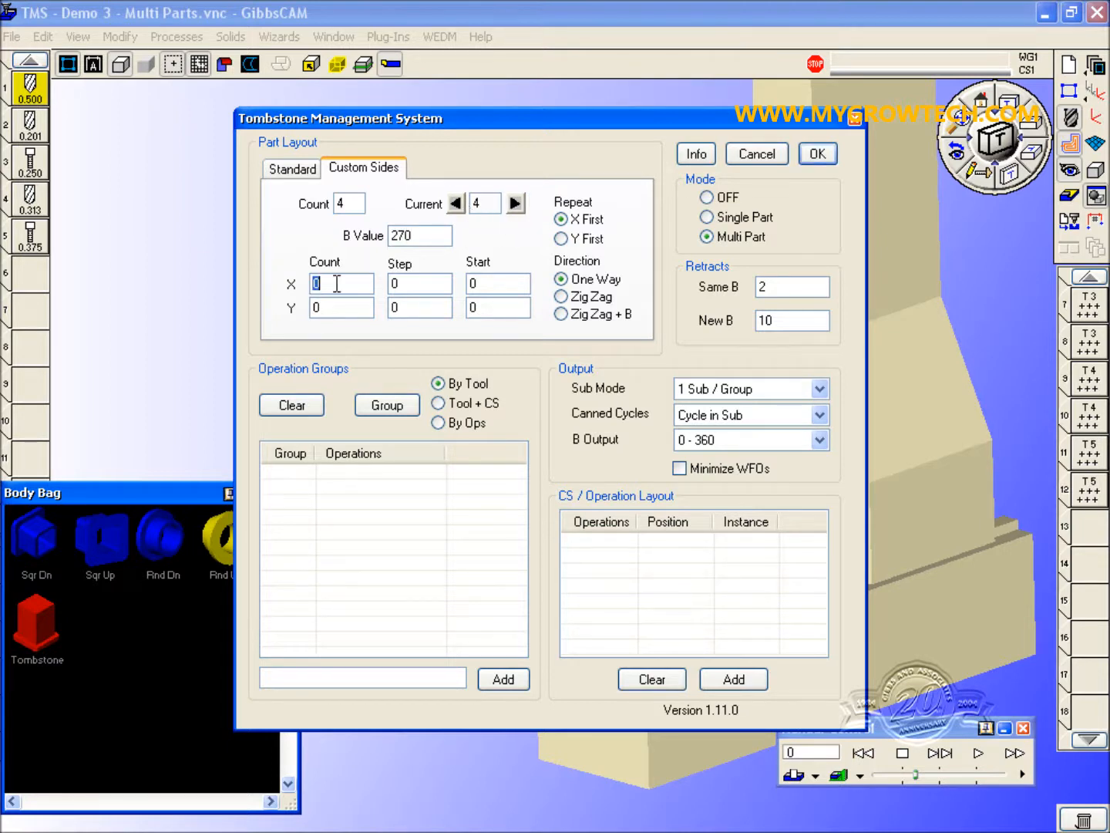
{"action": "type", "text": "1"}
{"action": "double_click", "coordinate": [343, 307]}
{"action": "type", "text": "3"}
{"action": "double_click", "coordinate": [417, 305]}
{"action": "type", "text": "5.5"}
{"action": "double_click", "coordinate": [481, 308]}
{"action": "left_click", "coordinate": [561, 238]}
Step: Group the operations by tool and apply the Tombstone Management System settings
{"action": "left_click", "coordinate": [388, 407]}
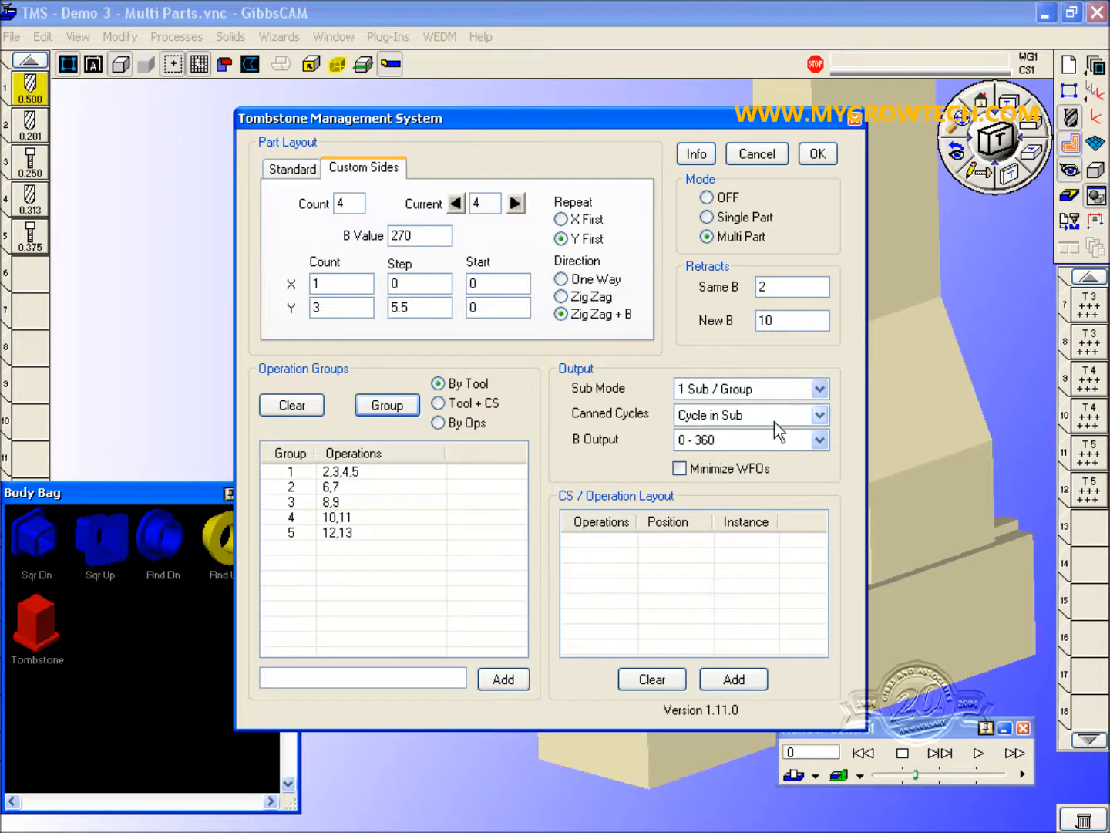
{"action": "left_click", "coordinate": [817, 156]}
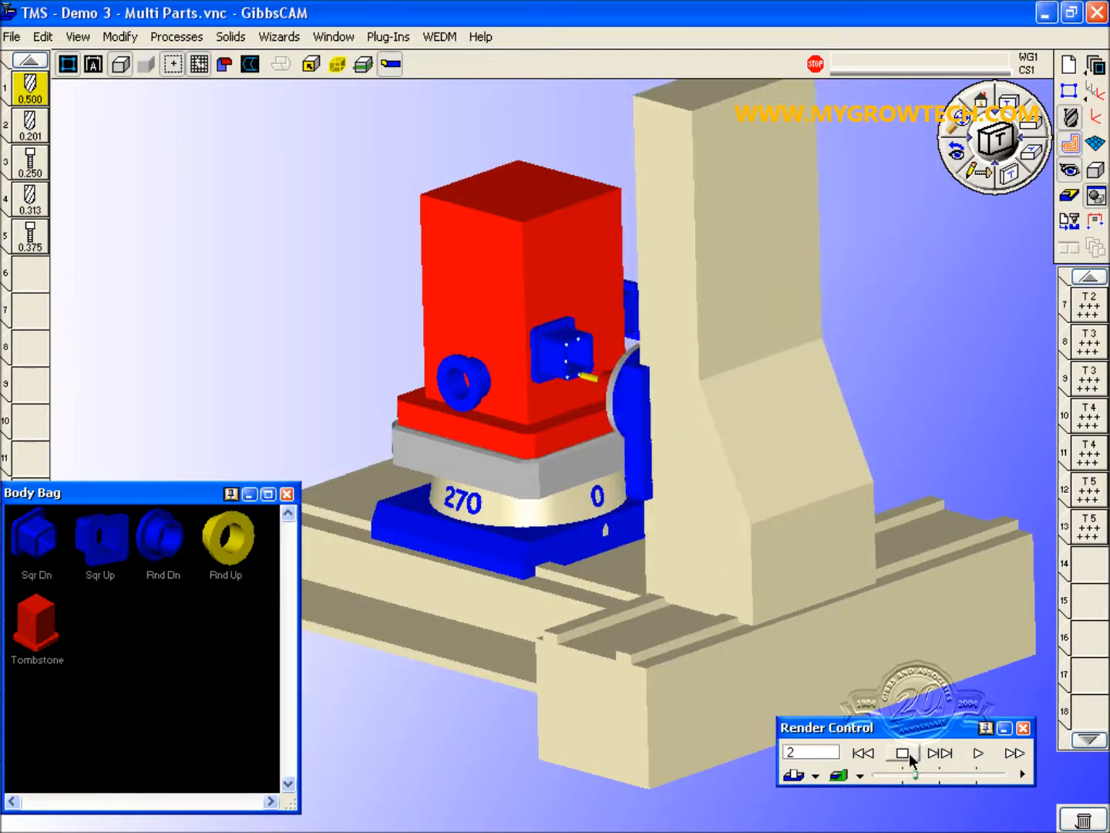
Step: Find the TMS operation at the start of the operation list and reopen its settings
{"action": "left_click", "coordinate": [1089, 275]}
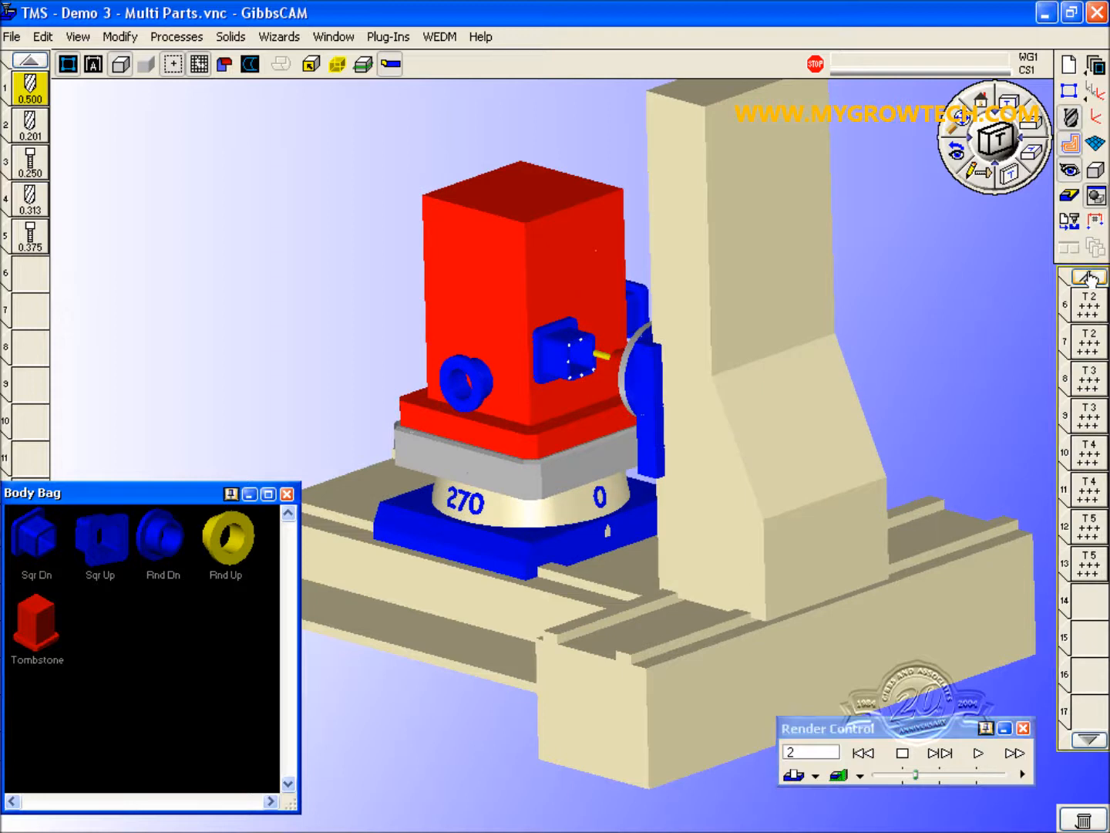
{"action": "left_click", "coordinate": [1091, 276]}
{"action": "left_click", "coordinate": [1090, 276]}
{"action": "left_click", "coordinate": [1091, 276]}
{"action": "left_click", "coordinate": [1089, 276]}
{"action": "left_click", "coordinate": [1090, 276]}
{"action": "left_click_drag", "start_coordinate": [1086, 350], "coordinate": [1084, 454]}
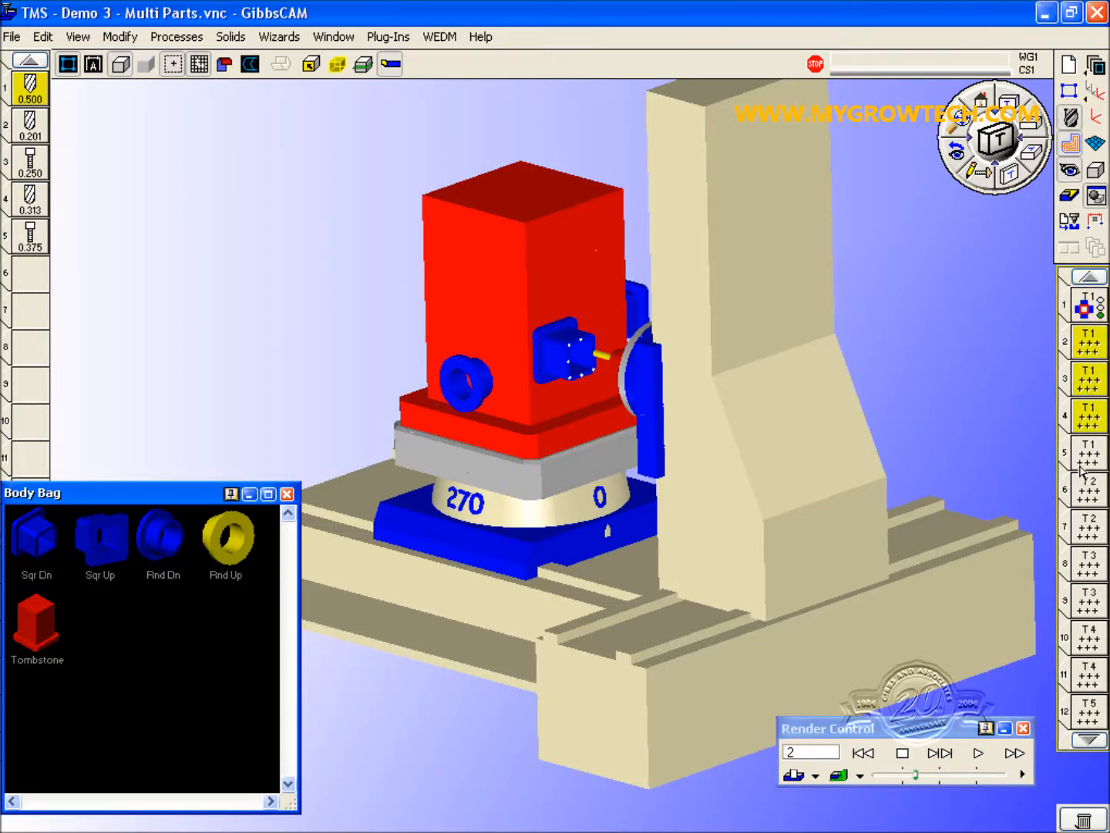
{"action": "left_click", "coordinate": [1087, 310]}
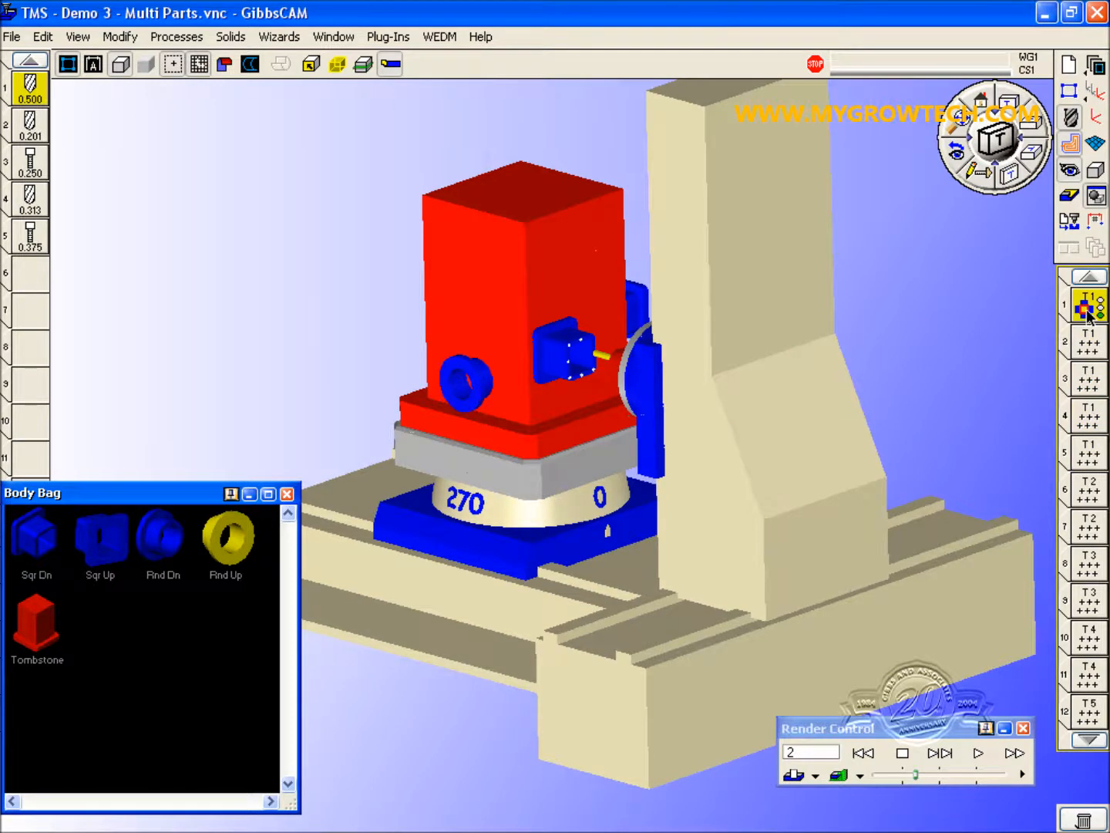
{"action": "double_click", "coordinate": [1086, 310]}
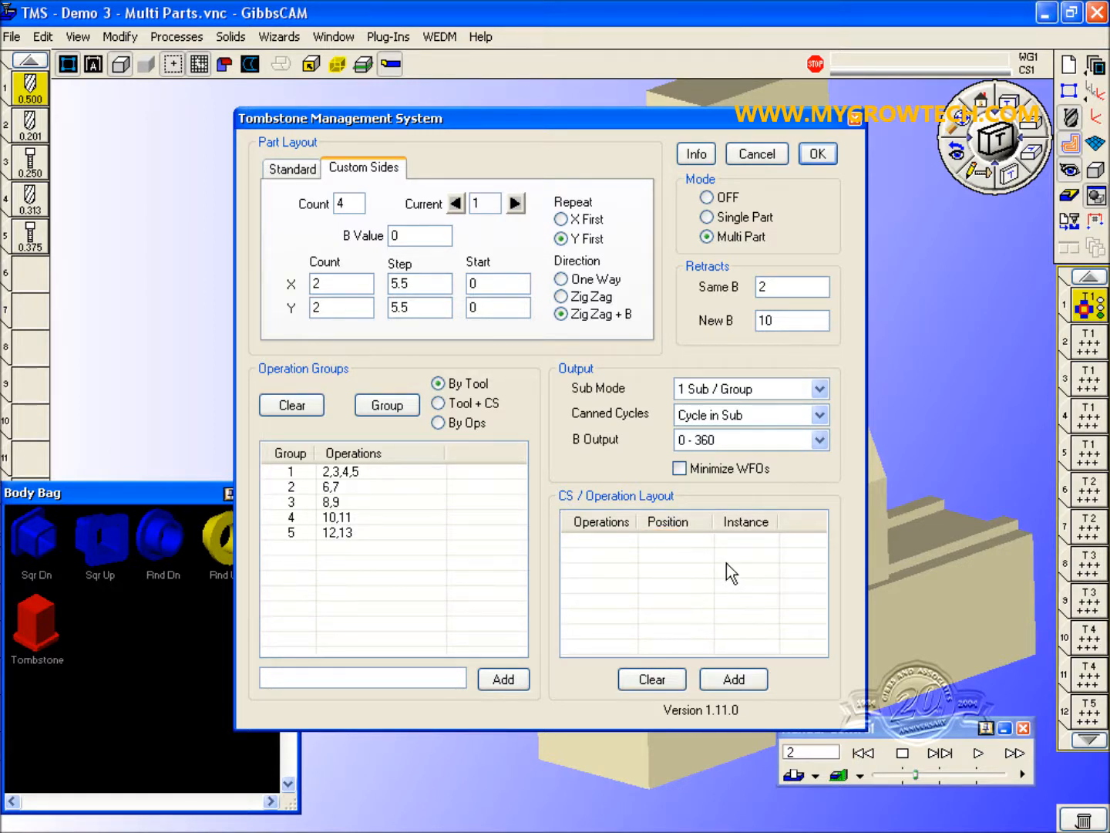
Step: Add a CS / Operation Layout entry for CS 2 (Sqr Dn - B0) with the First B instance filter
{"action": "left_click", "coordinate": [729, 681]}
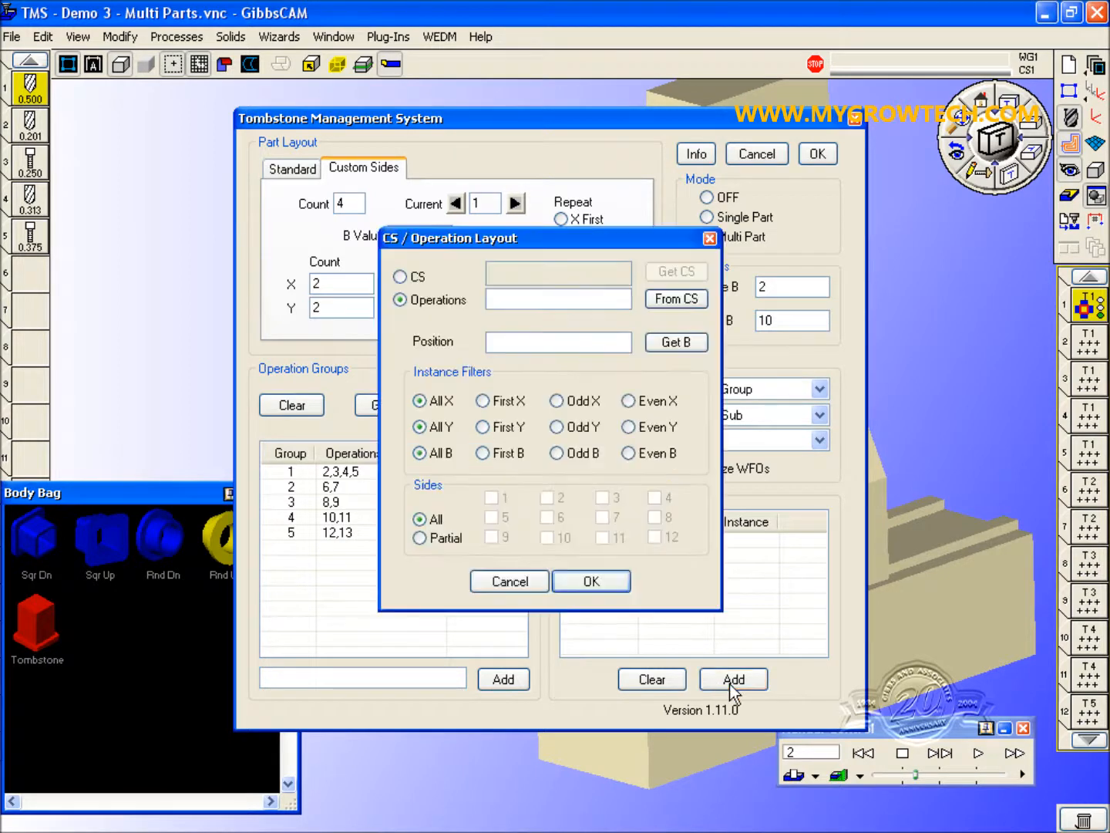
{"action": "left_click", "coordinate": [419, 277]}
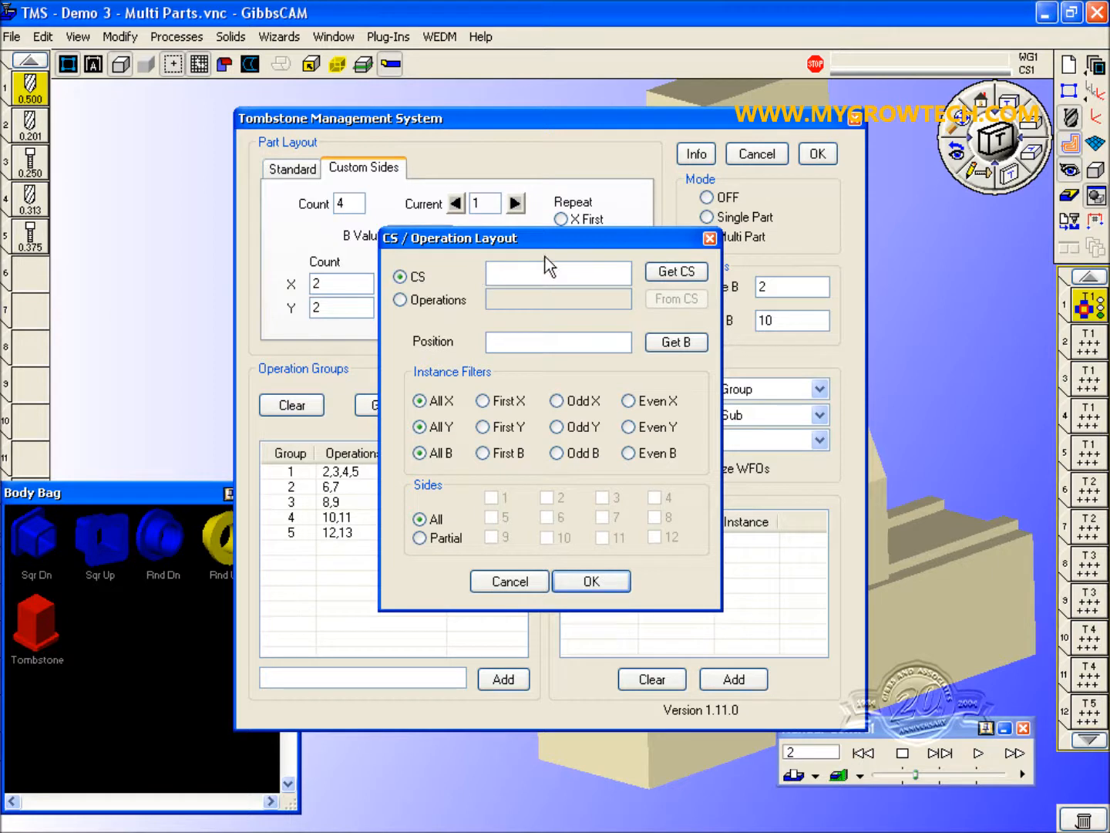
{"action": "left_click", "coordinate": [679, 273]}
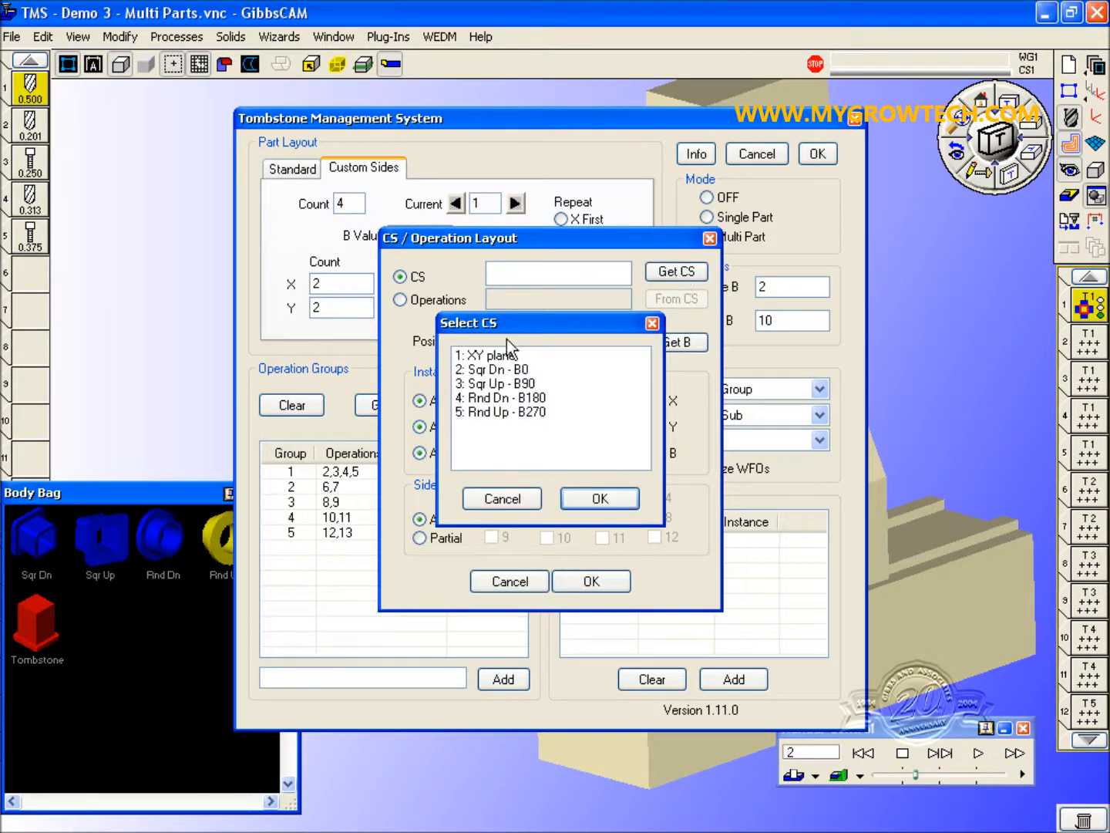
{"action": "left_click", "coordinate": [483, 371]}
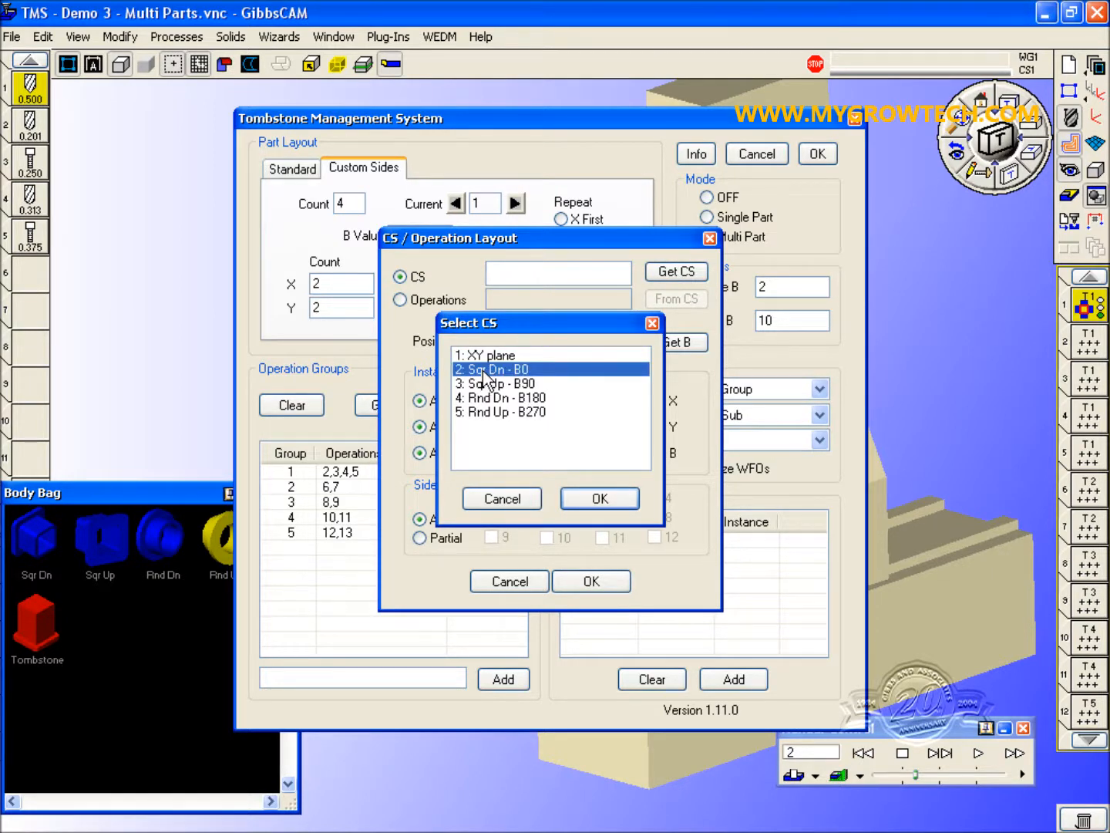
{"action": "left_click", "coordinate": [601, 498]}
{"action": "left_click", "coordinate": [499, 454]}
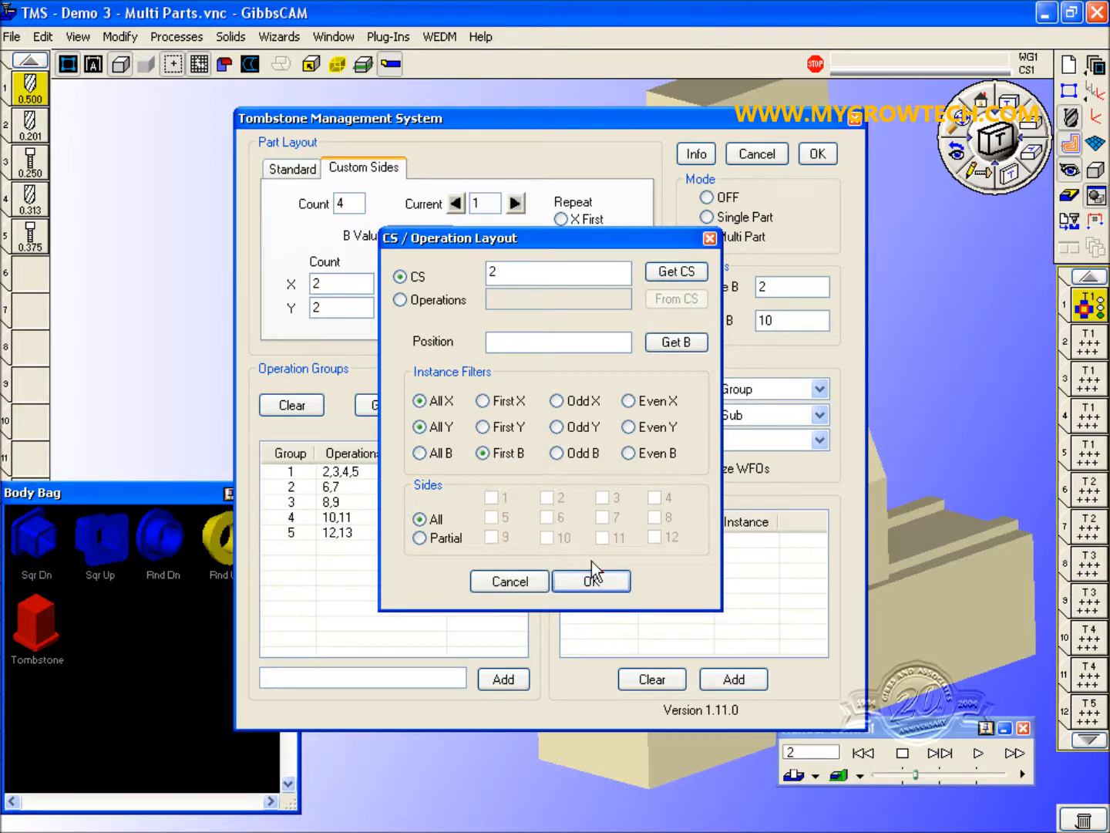
{"action": "left_click", "coordinate": [591, 581]}
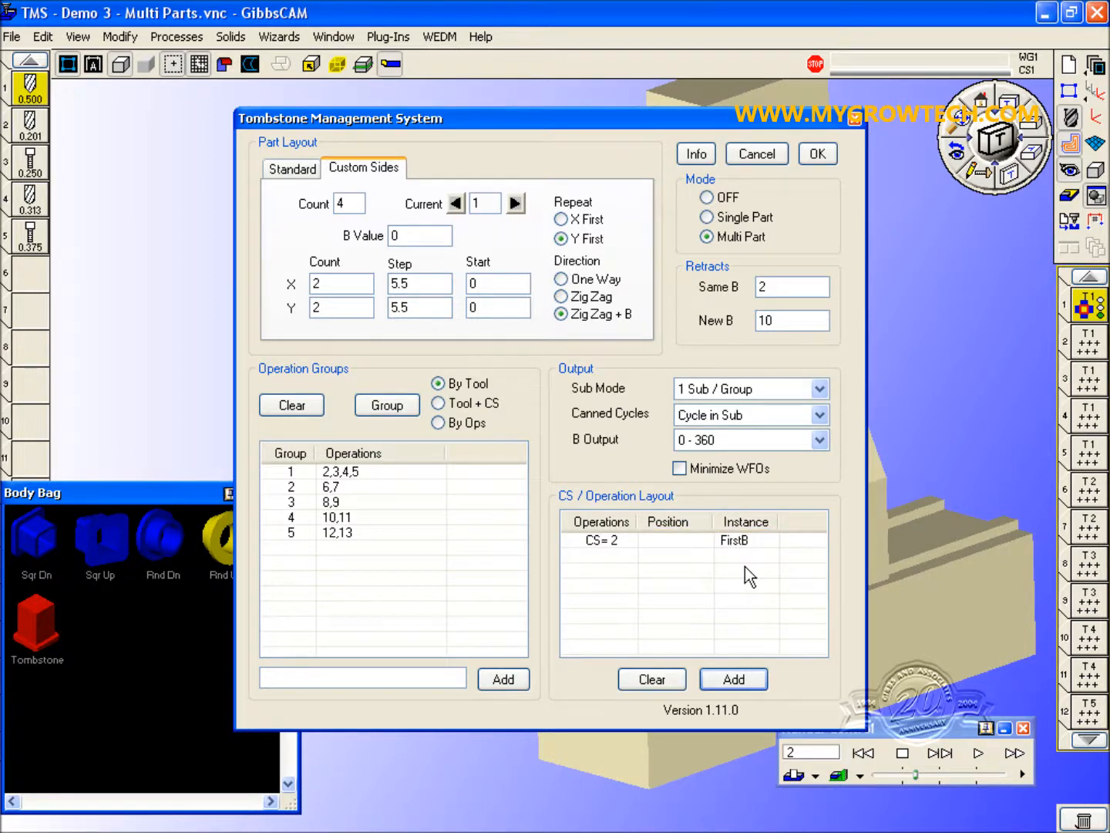
Step: Add a CS / Operation Layout entry for CS 3 (Sqr Up - B90), limited to side 2 with Partial sides
{"action": "left_click", "coordinate": [718, 684]}
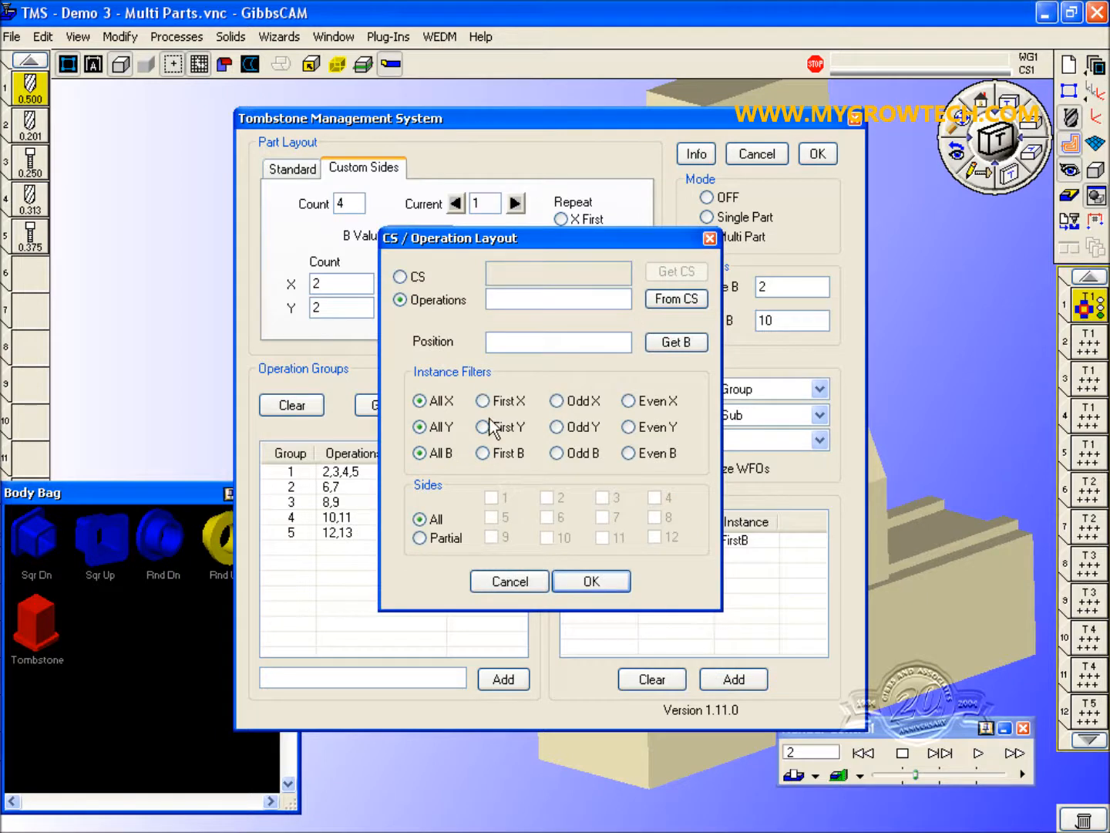
{"action": "left_click", "coordinate": [419, 276]}
{"action": "left_click", "coordinate": [665, 272]}
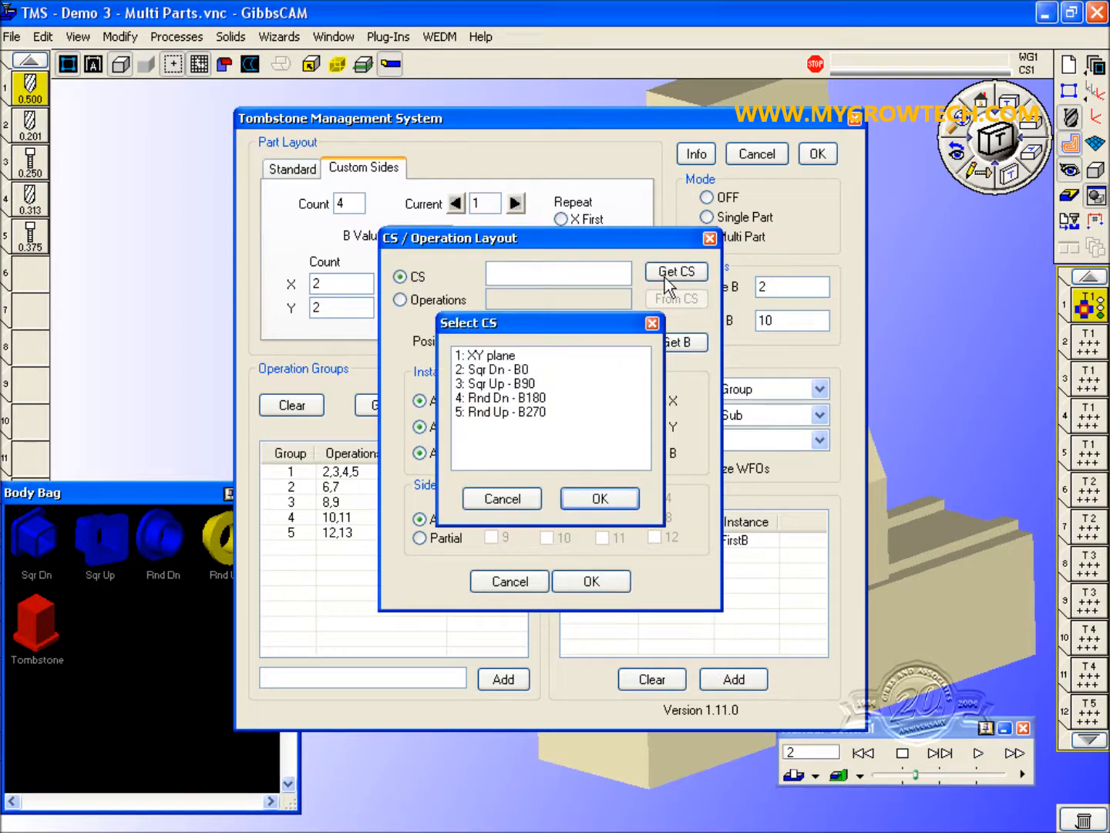
{"action": "left_click", "coordinate": [524, 385]}
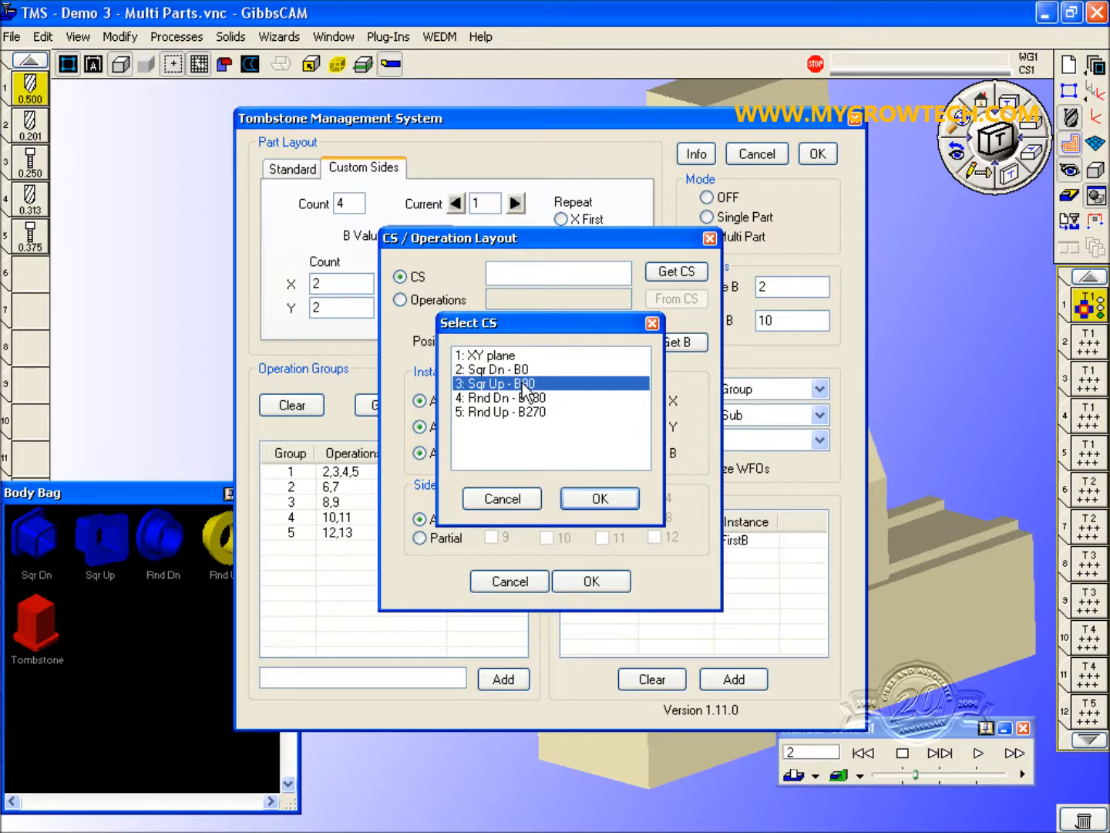
{"action": "left_click", "coordinate": [601, 498]}
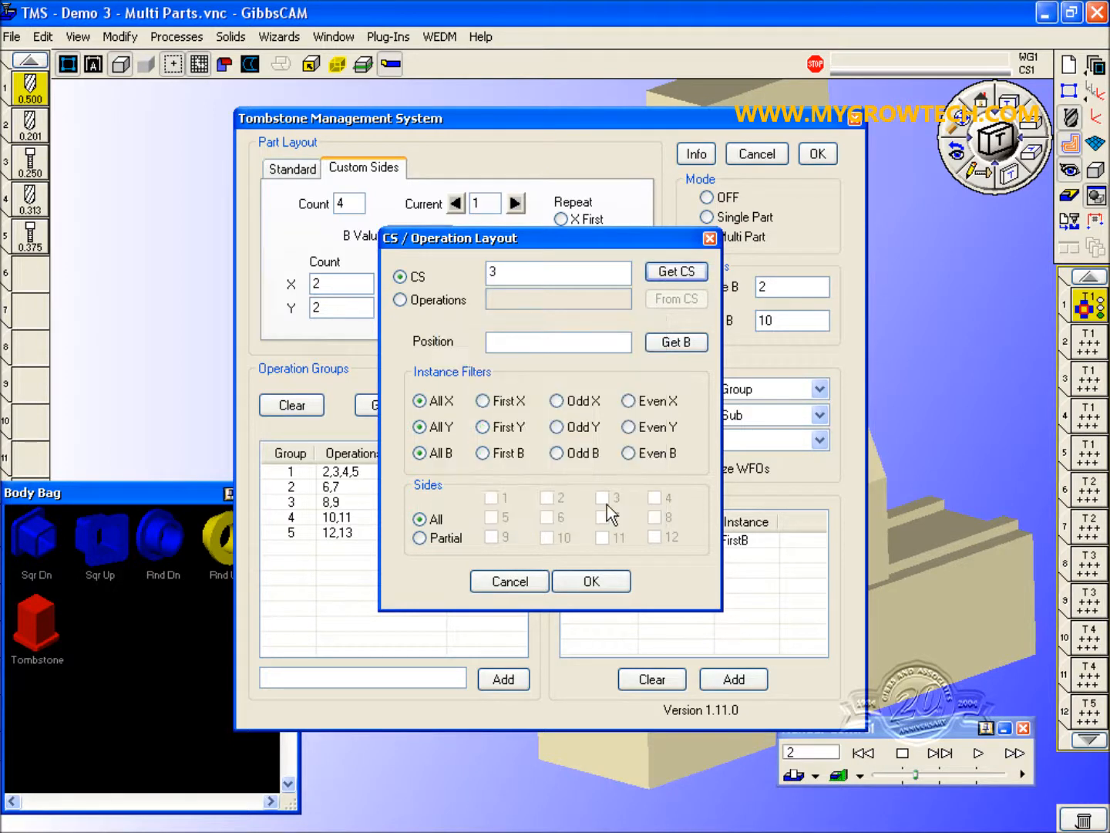
{"action": "left_click", "coordinate": [418, 539]}
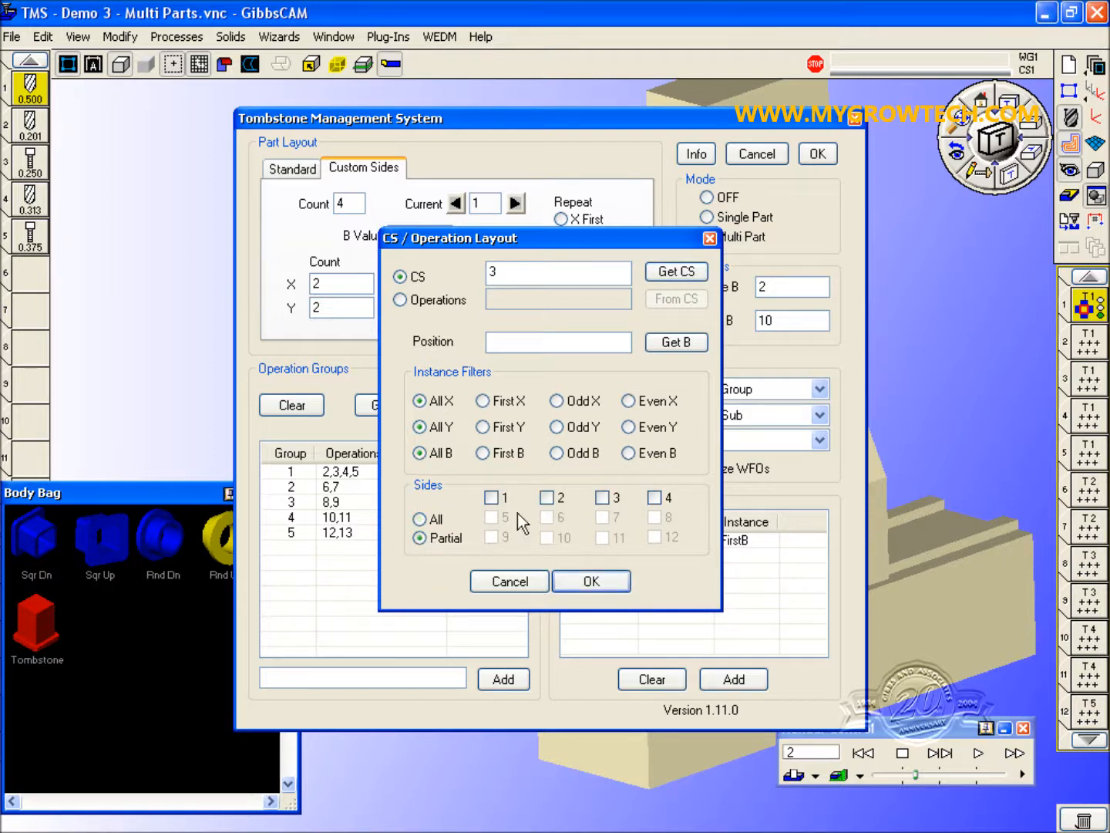
{"action": "left_click", "coordinate": [548, 498]}
{"action": "left_click", "coordinate": [586, 578]}
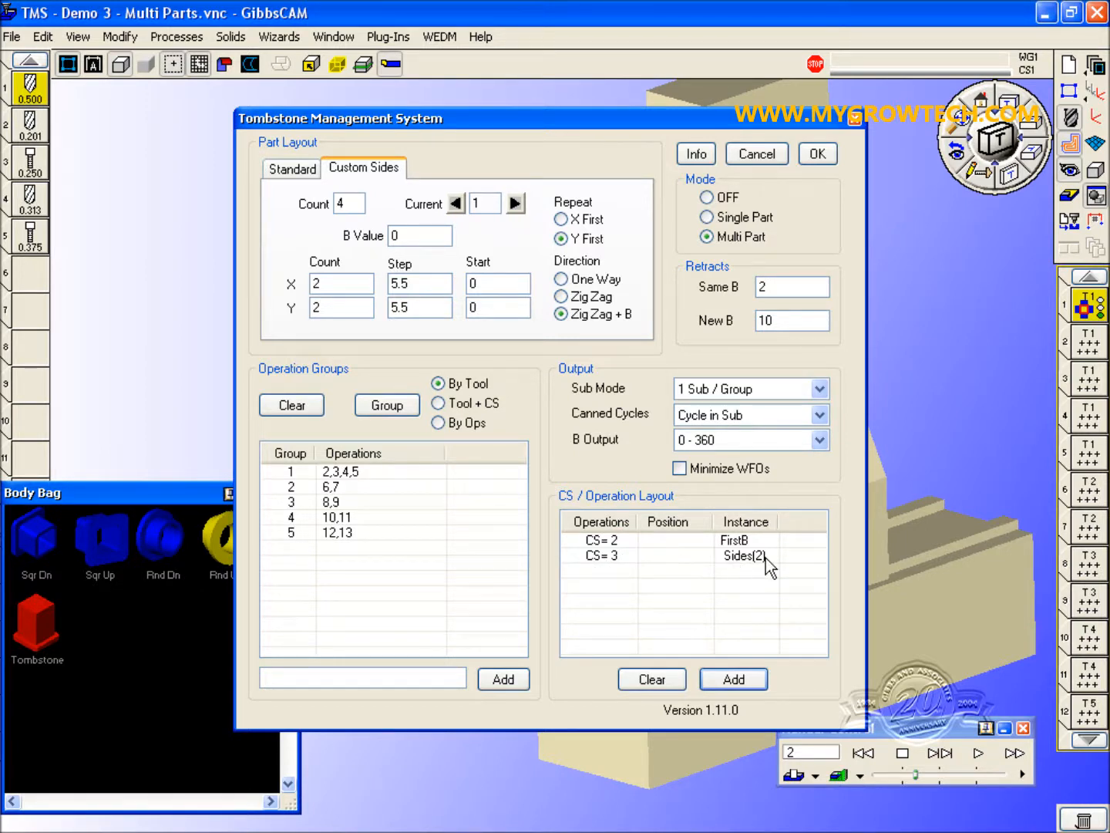
Step: Add a CS / Operation Layout entry for CS 4 (Rnd Dn - B180), limited to side 3 with Partial sides
{"action": "left_click", "coordinate": [729, 674]}
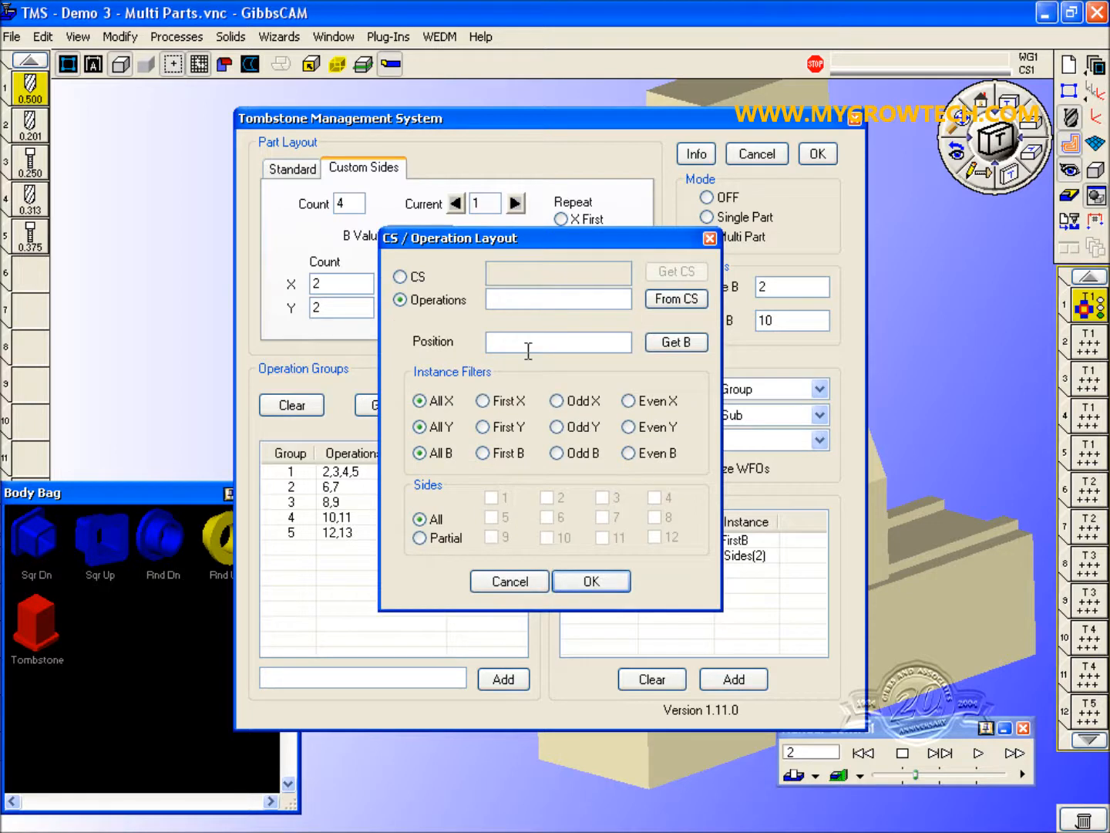
{"action": "left_click", "coordinate": [419, 279]}
{"action": "left_click", "coordinate": [677, 273]}
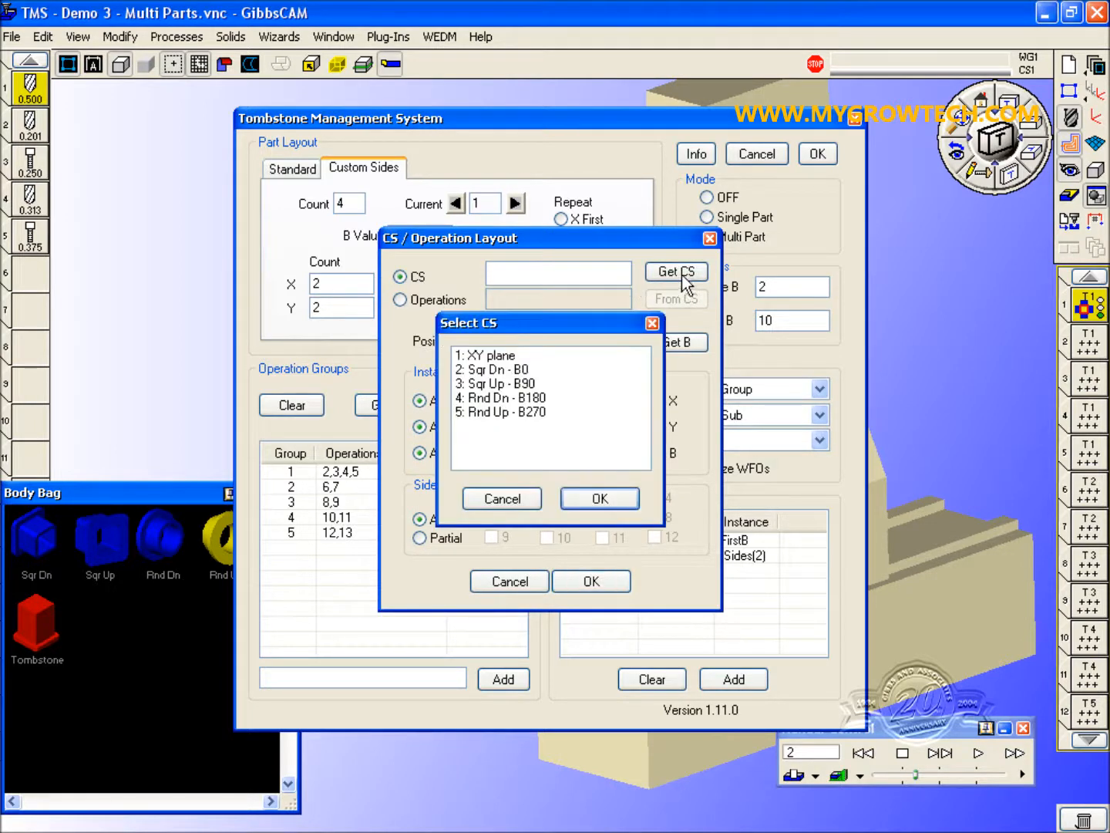
{"action": "left_click", "coordinate": [496, 399]}
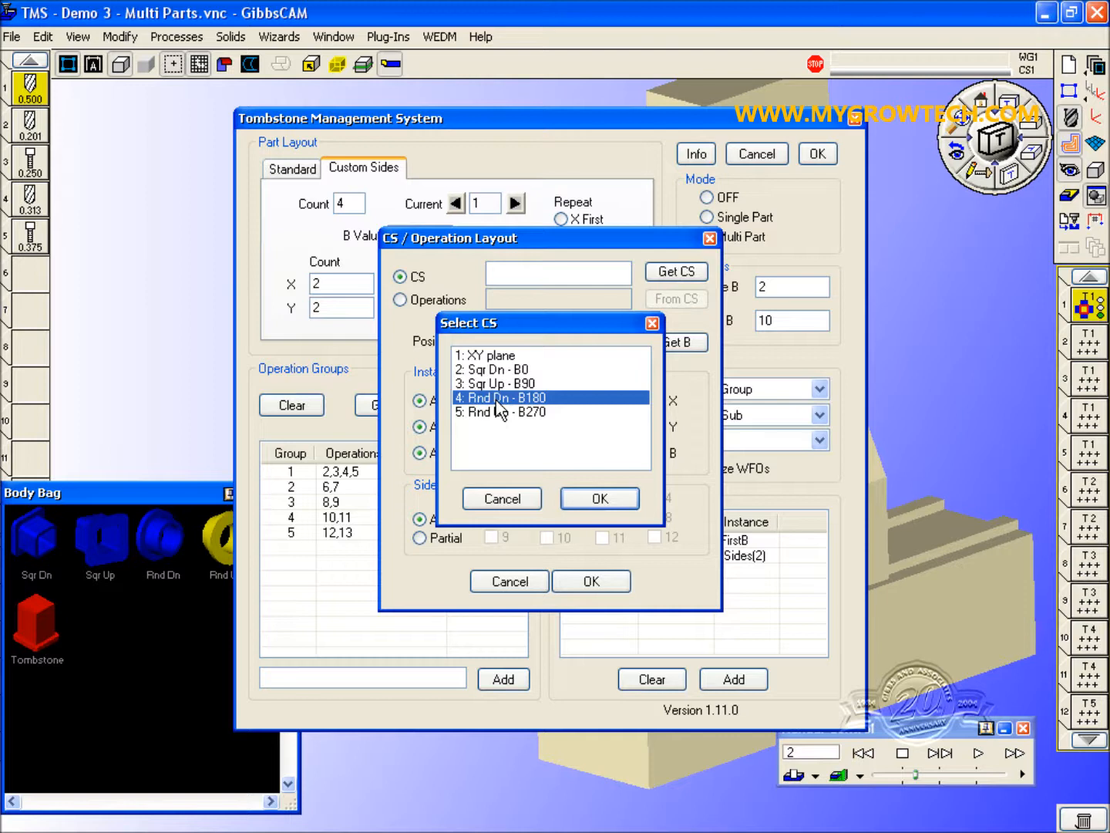
{"action": "left_click", "coordinate": [622, 502]}
{"action": "left_click", "coordinate": [420, 538]}
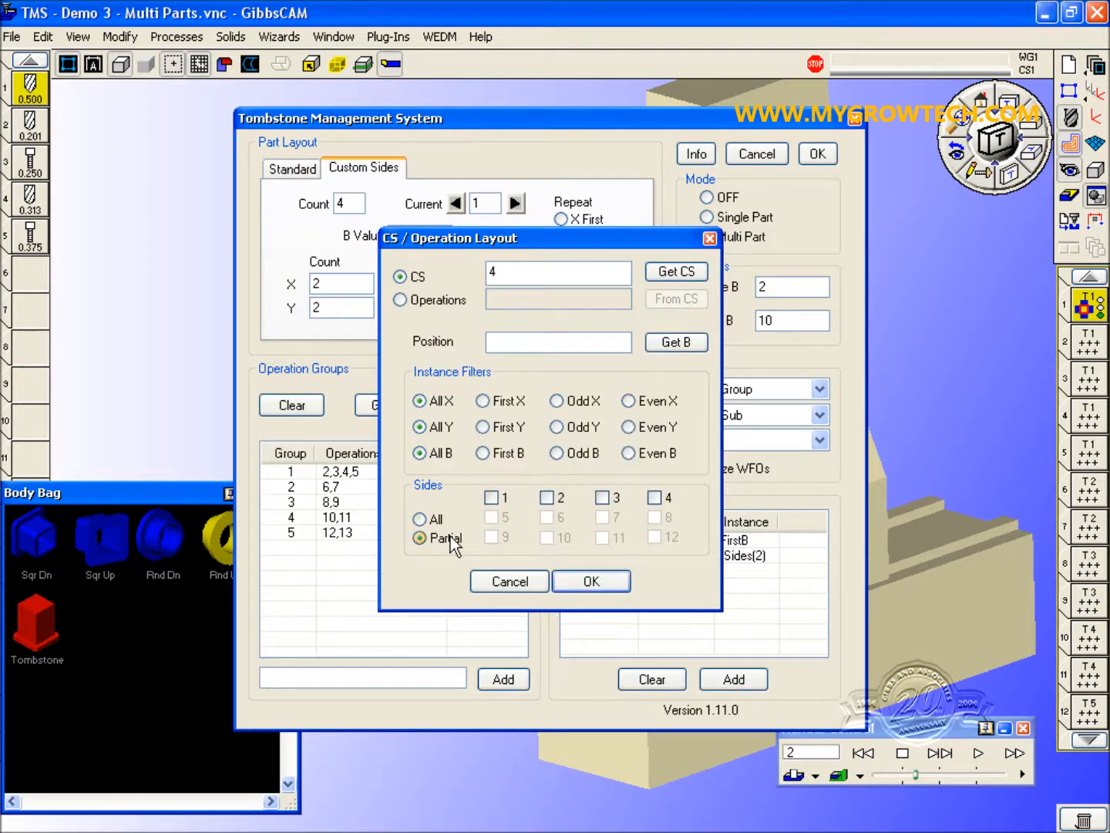
{"action": "left_click", "coordinate": [603, 497]}
{"action": "left_click", "coordinate": [609, 579]}
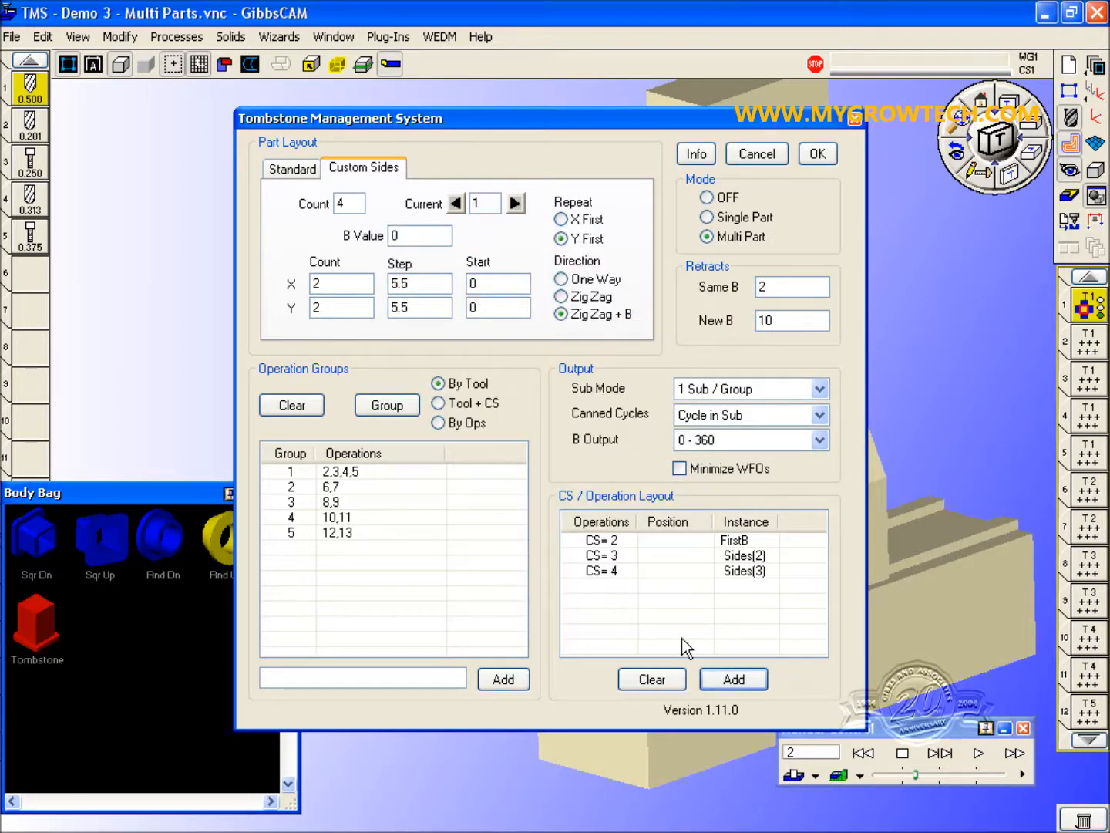
Step: Start another CS / Operation Layout entry based on a coordinate system and open the list of available coordinate systems
{"action": "left_click", "coordinate": [732, 683]}
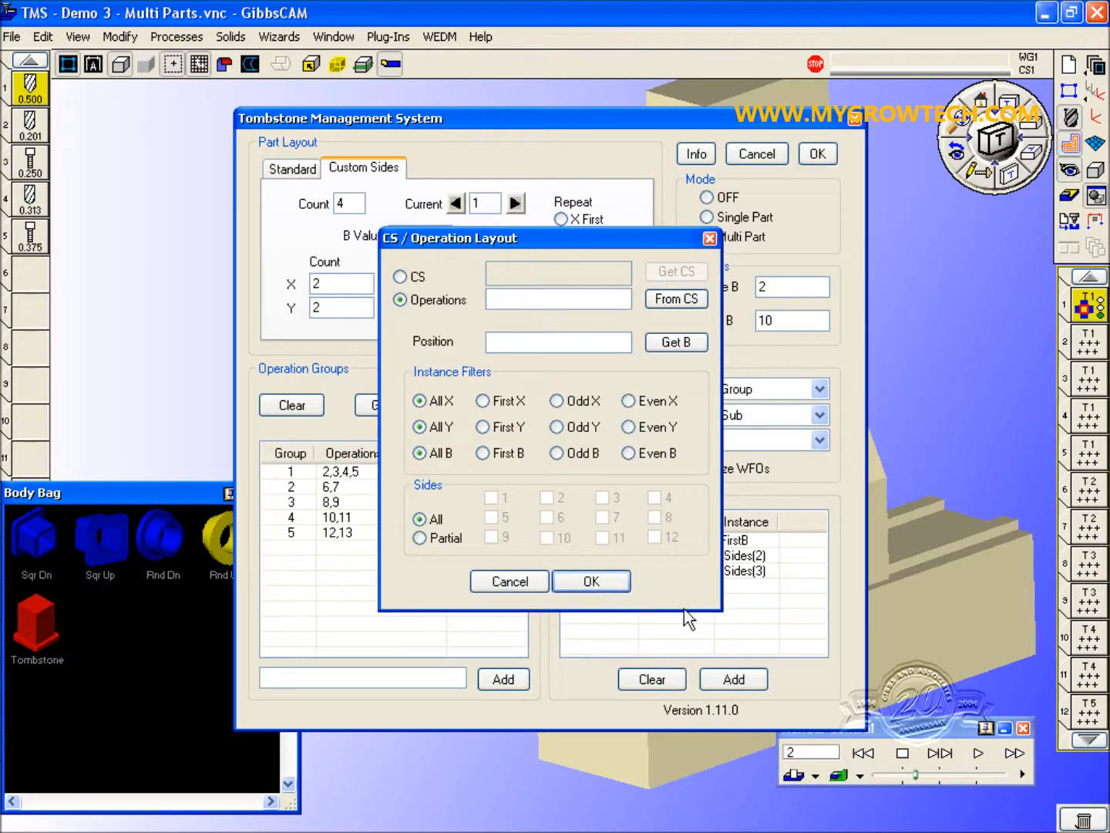
{"action": "left_click", "coordinate": [417, 275]}
{"action": "left_click", "coordinate": [670, 271]}
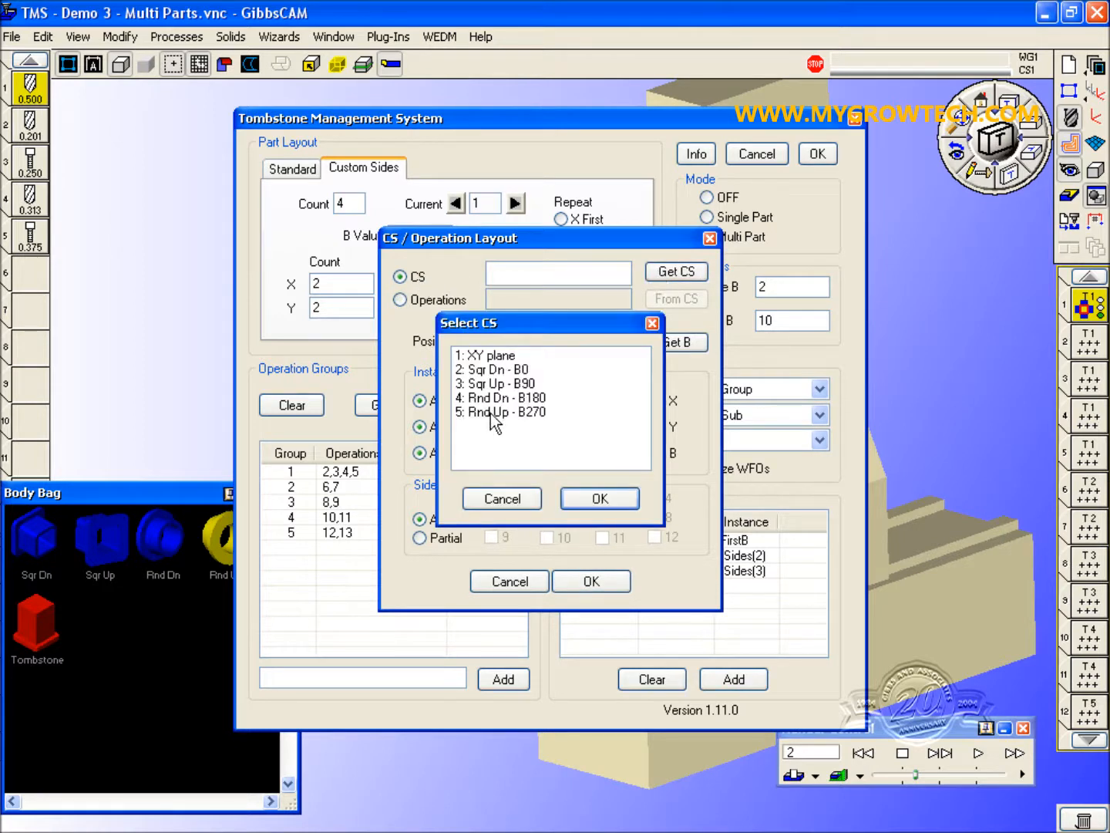